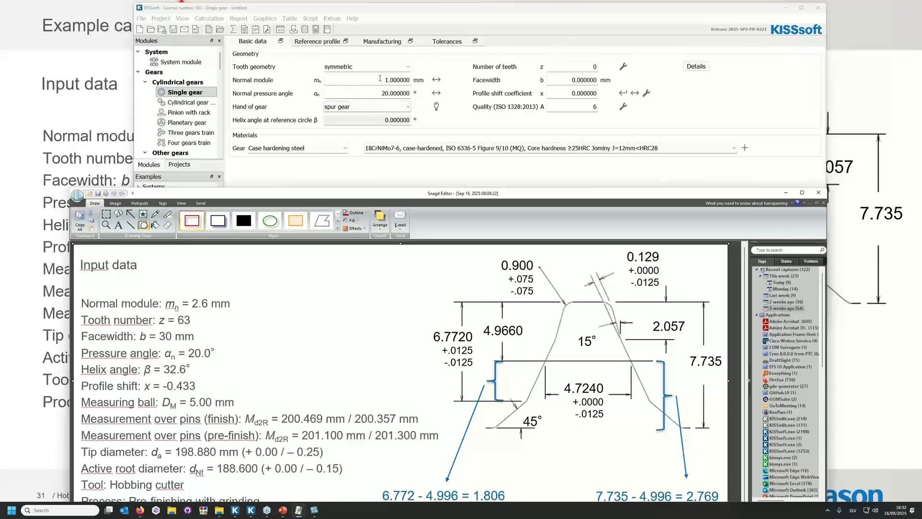
# Set the gear's normal module to 2.6 mm and the number of teeth to 63.
pyautogui.click(380, 79)
pyautogui.write('2.6')
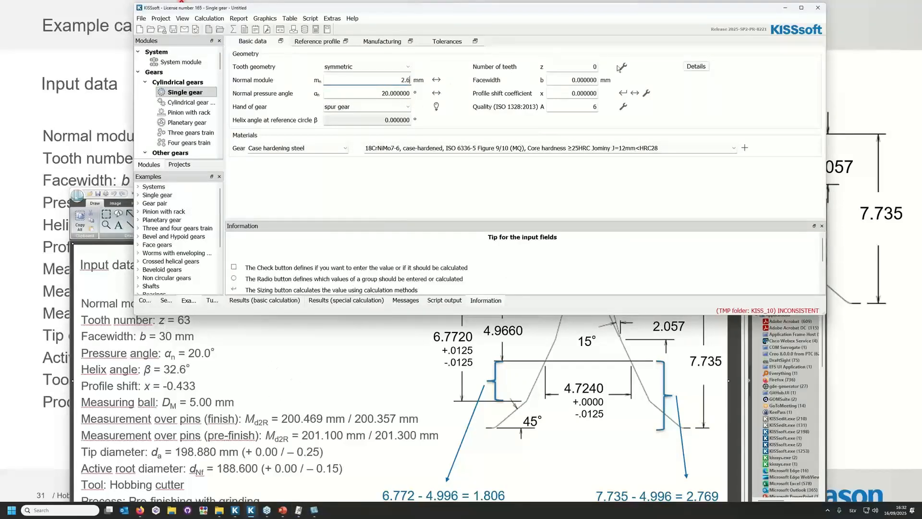
pyautogui.click(581, 68)
pyautogui.write('6')
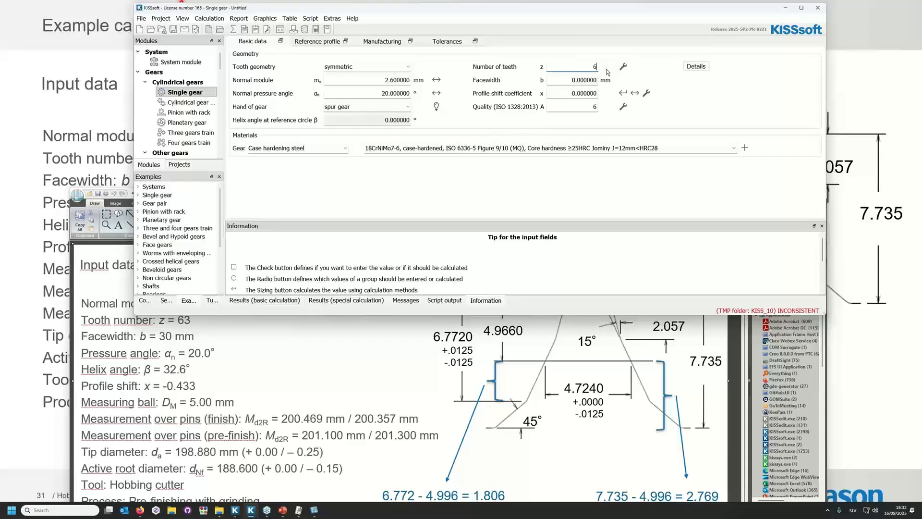
pyautogui.write('3')
pyautogui.press('Return')
# Set the facewidth to 30 mm and the profile shift coefficient to -0.433, leaving the profile shift conversion unused.
pyautogui.moveTo(570, 80); pyautogui.dragTo(608, 87)
pyautogui.write('30')
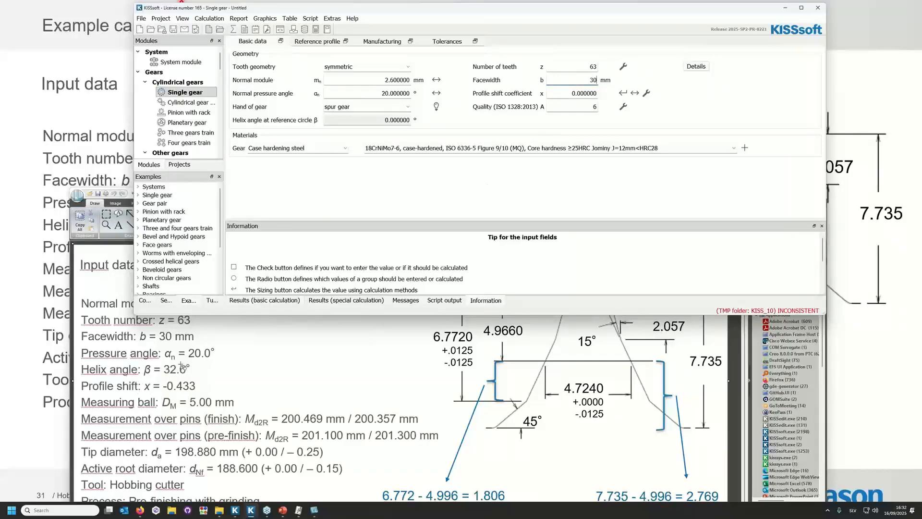
pyautogui.moveTo(572, 93); pyautogui.dragTo(601, 95)
pyautogui.write('-0.433')
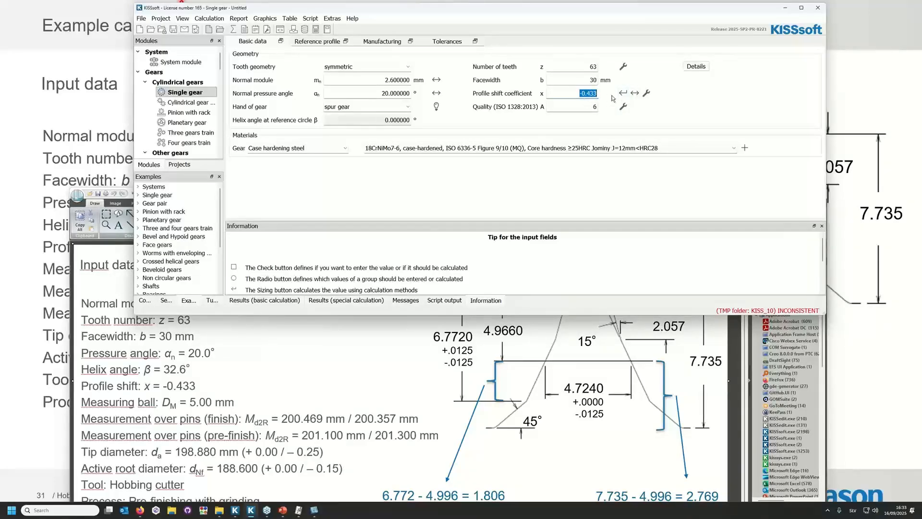
pyautogui.click(634, 95)
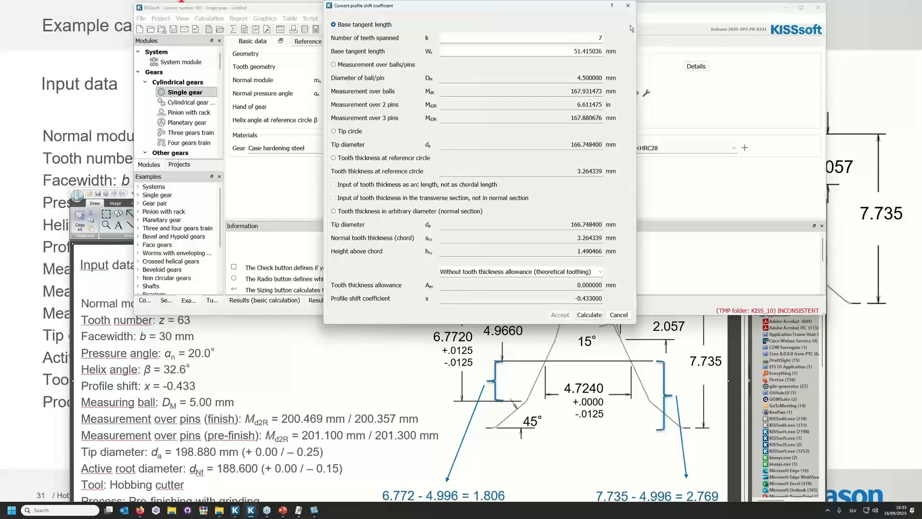
pyautogui.click(628, 5)
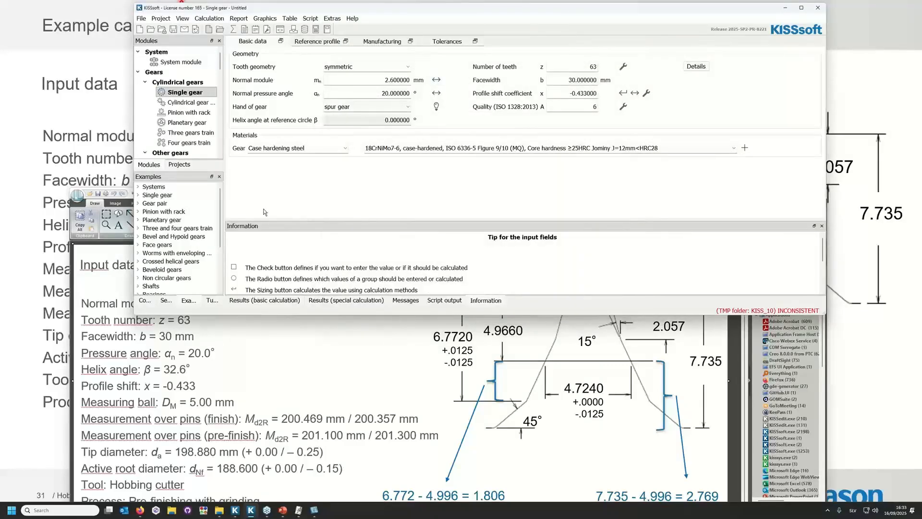
# Change the hand of gear to helix right hand with a 32.6° helix angle at the reference circle.
pyautogui.click(363, 108)
pyautogui.click(363, 119)
pyautogui.moveTo(367, 120); pyautogui.dragTo(485, 119)
pyautogui.write('32.6')
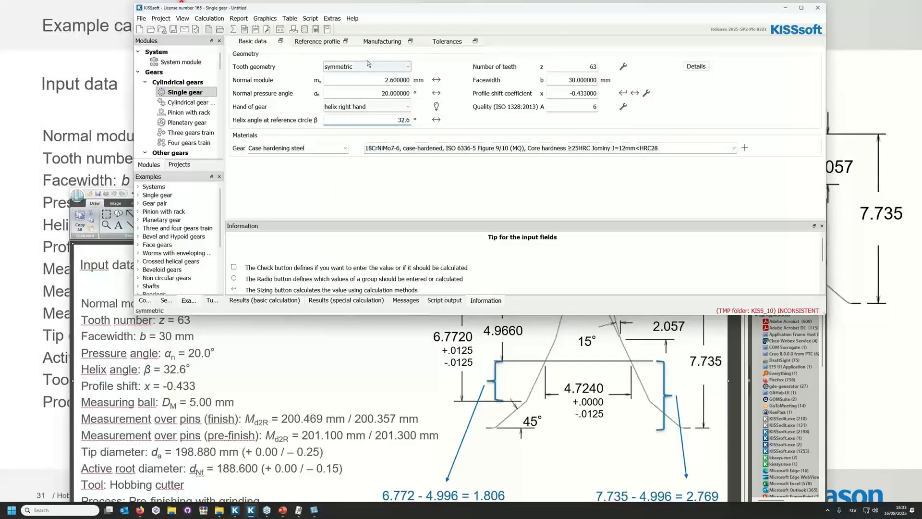
# Set the reference profile's tool type to Cutter/Tool: Hobbing cutter and its input to Lengths.
pyautogui.click(321, 42)
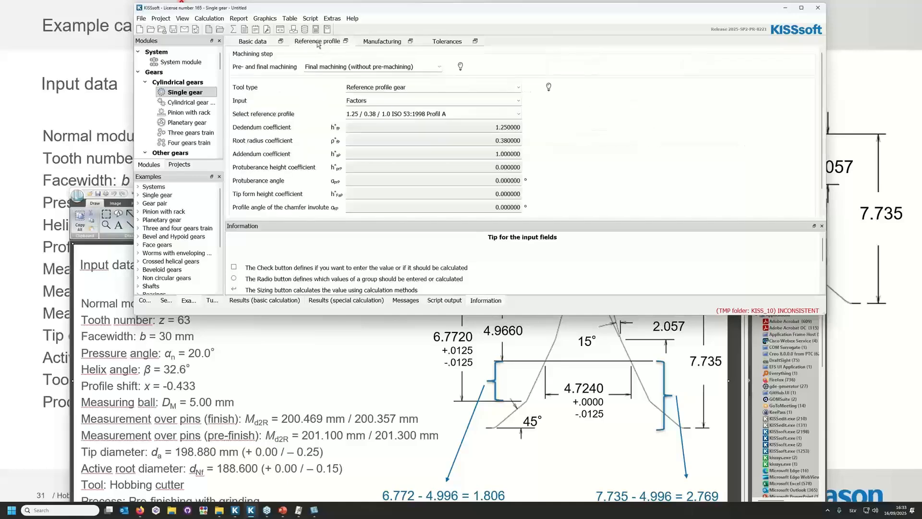
pyautogui.click(393, 88)
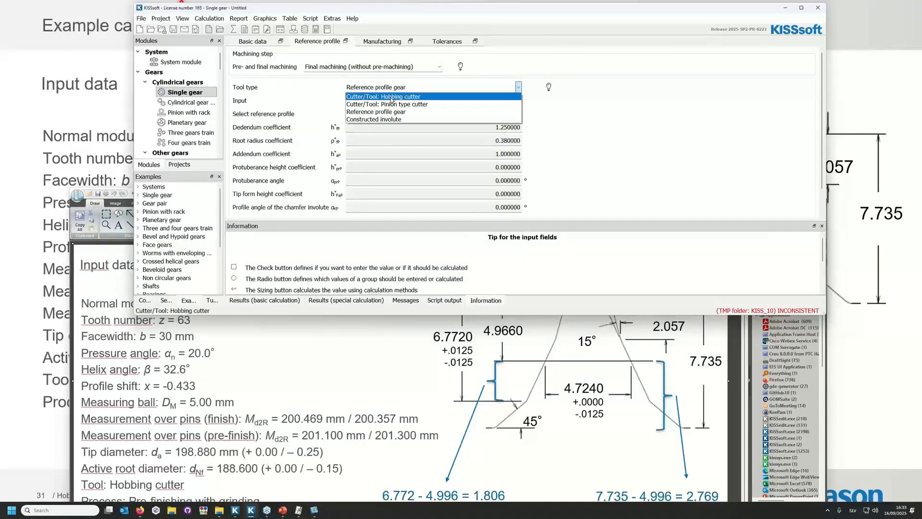
pyautogui.click(386, 97)
pyautogui.click(520, 172)
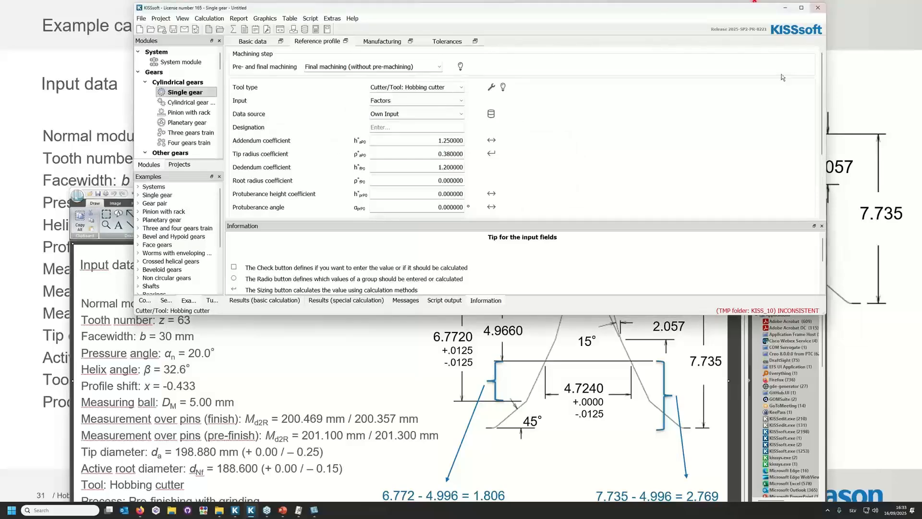
pyautogui.moveTo(673, 222); pyautogui.dragTo(670, 279)
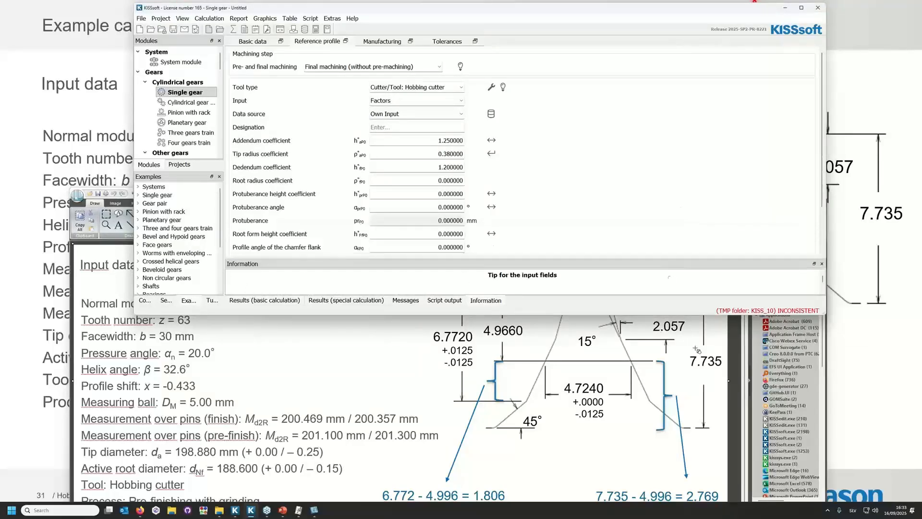
pyautogui.click(755, 342)
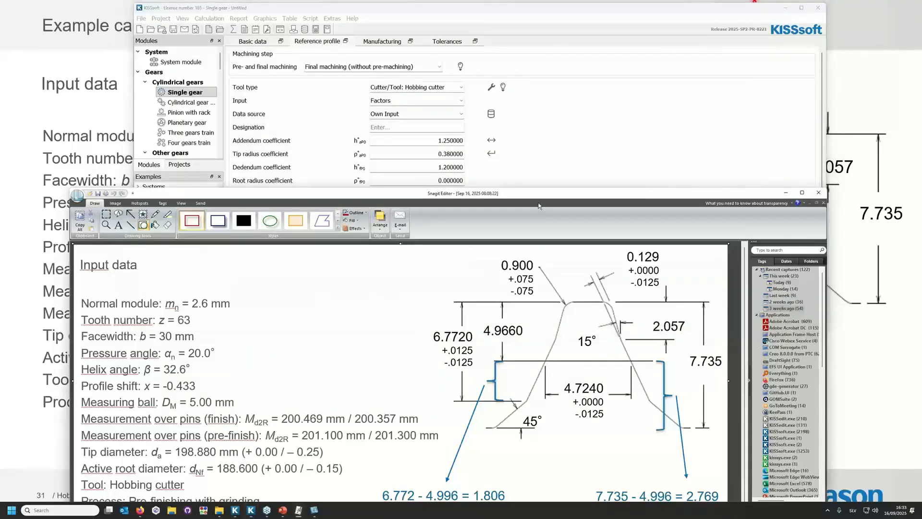
pyautogui.moveTo(539, 197); pyautogui.dragTo(544, 261)
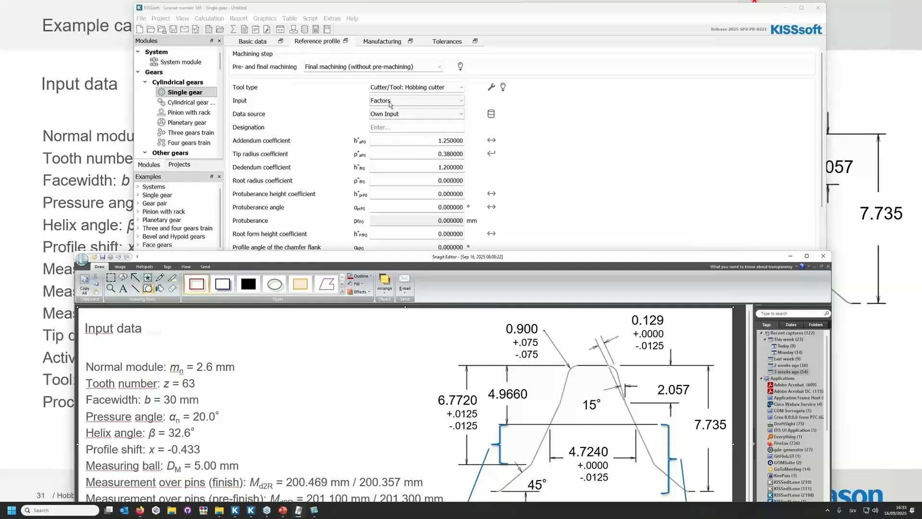
pyautogui.click(389, 102)
pyautogui.click(391, 118)
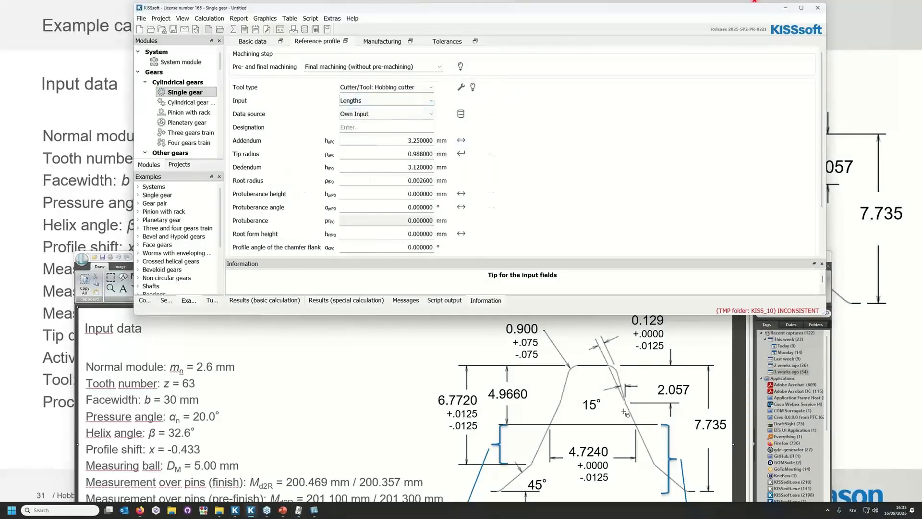
# Set the hobbing cutter's addendum to 4.966 mm and its tip radius to 0.9 mm.
pyautogui.click(393, 140)
pyautogui.doubleClick(394, 140)
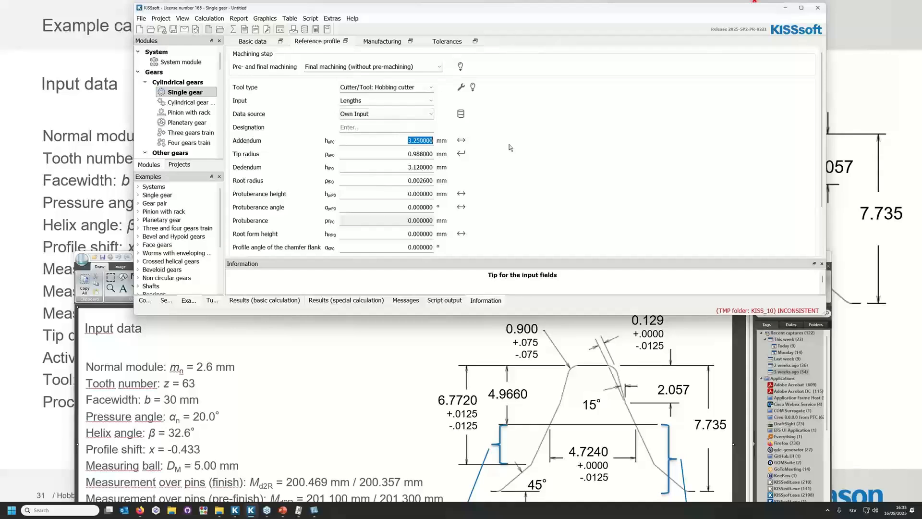
pyautogui.write('4.966')
pyautogui.doubleClick(396, 157)
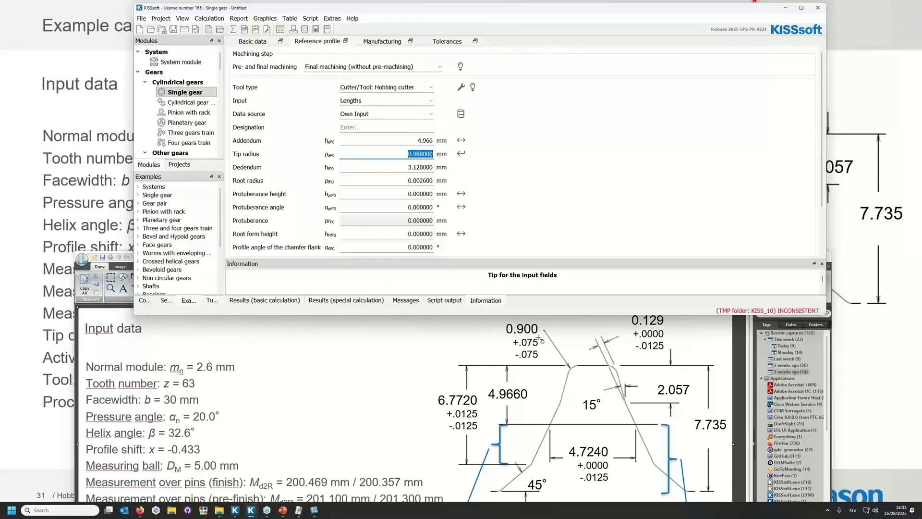
pyautogui.write('0.9')
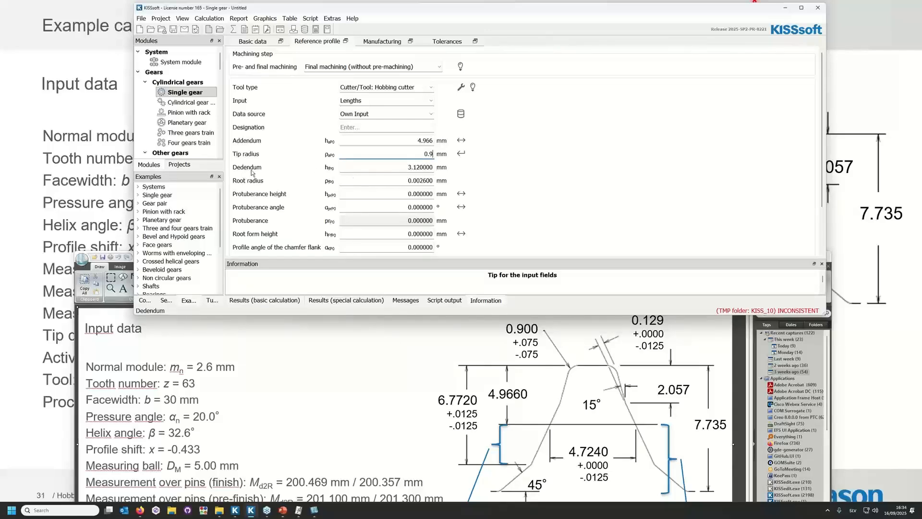
# Consult the tool drawing in Snagit Editor and set the cutter's dedendum to 2.769 mm in KISSsoft.
pyautogui.click(344, 394)
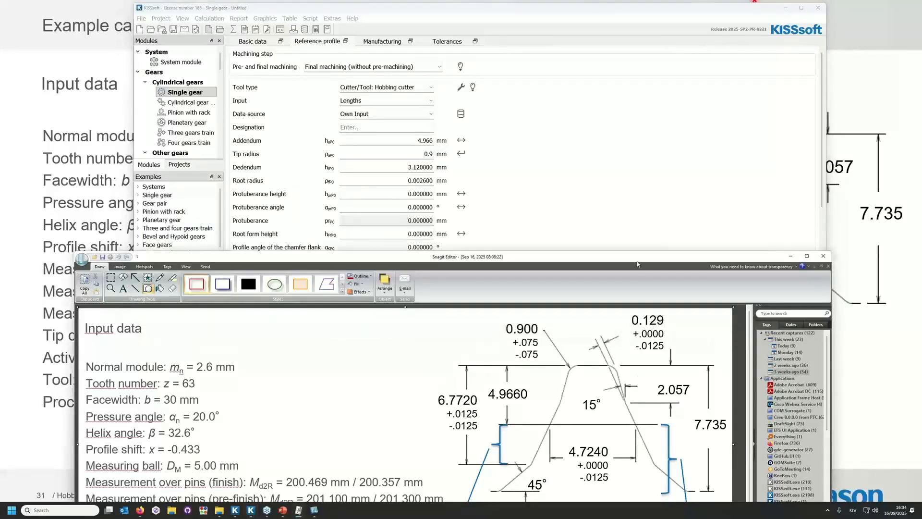
pyautogui.moveTo(637, 261); pyautogui.dragTo(627, 162)
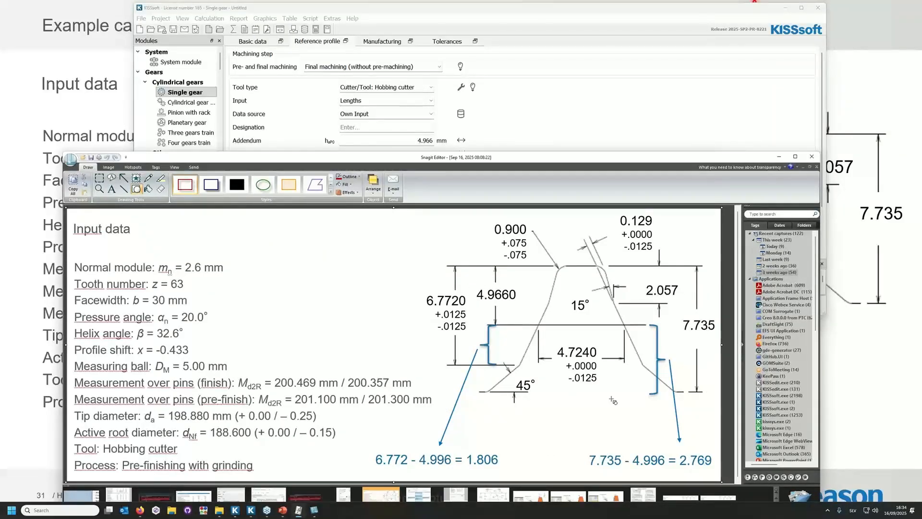
pyautogui.click(566, 126)
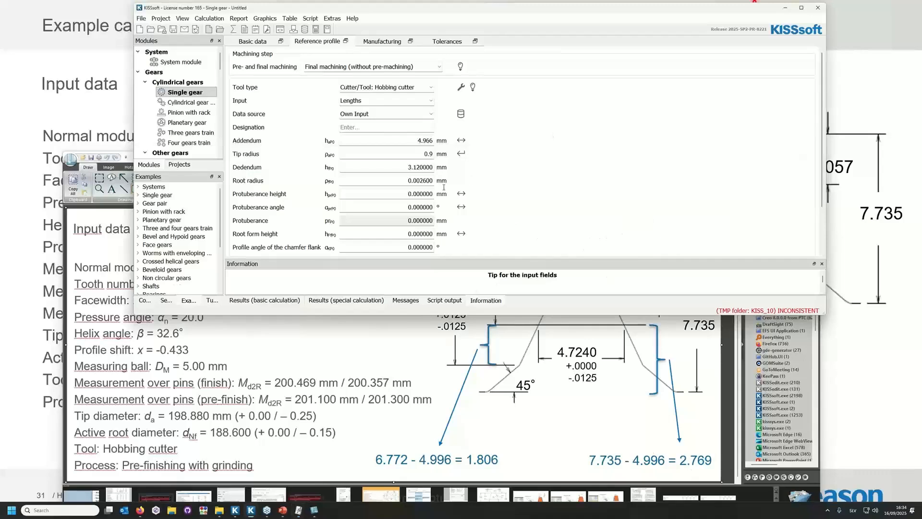
pyautogui.click(401, 166)
pyautogui.write('2.769')
# Set the cutter's protuberance height to 2.057 mm, as given in the tool drawing.
pyautogui.moveTo(402, 195); pyautogui.dragTo(498, 218)
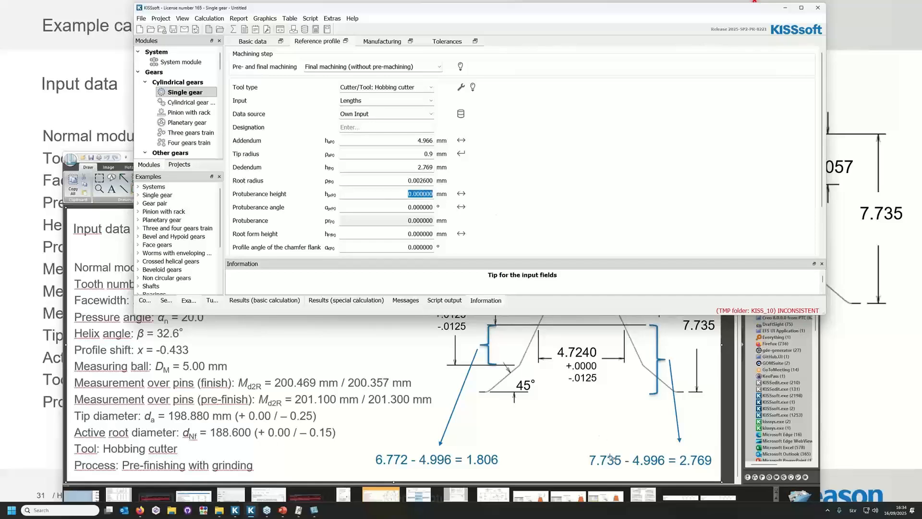
pyautogui.click(574, 432)
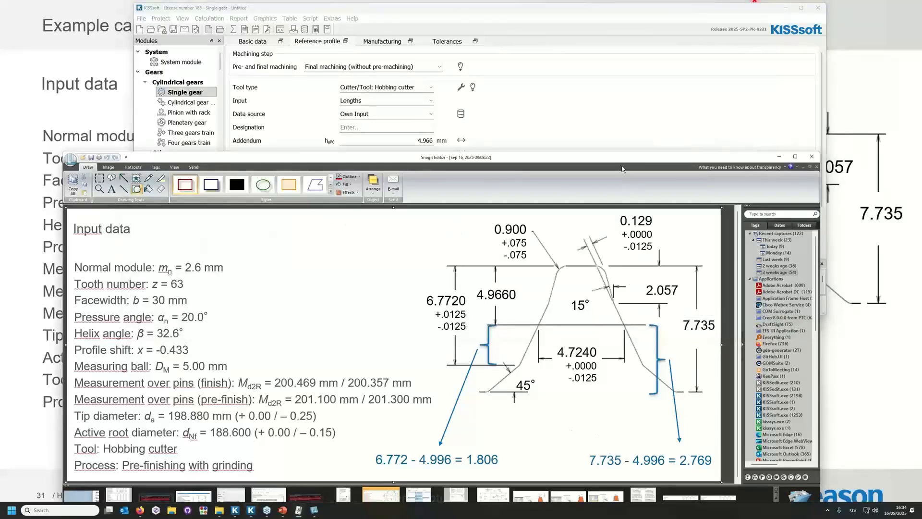
pyautogui.moveTo(620, 160); pyautogui.dragTo(627, 213)
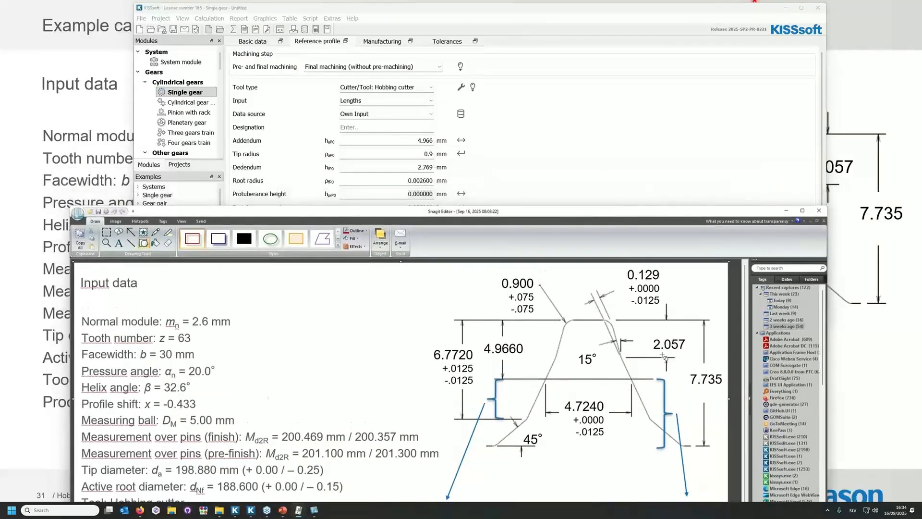
pyautogui.click(570, 189)
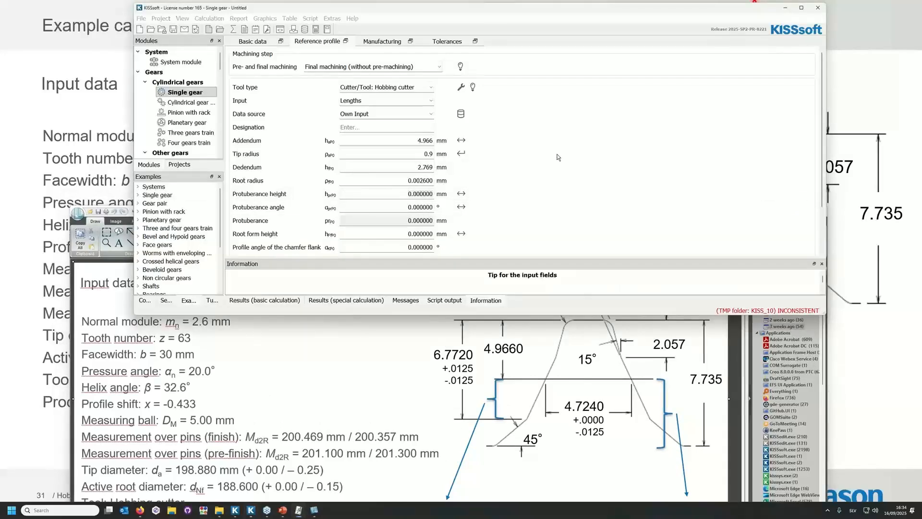
pyautogui.doubleClick(406, 194)
pyautogui.write('2.057')
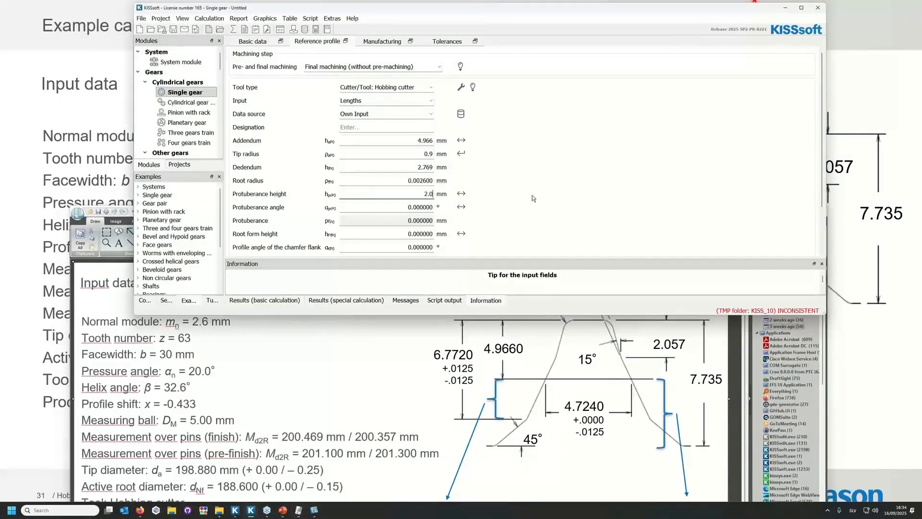
# Set the protuberance angle to 15° and the profile angle of the chamfer flank to 45°.
pyautogui.doubleClick(387, 208)
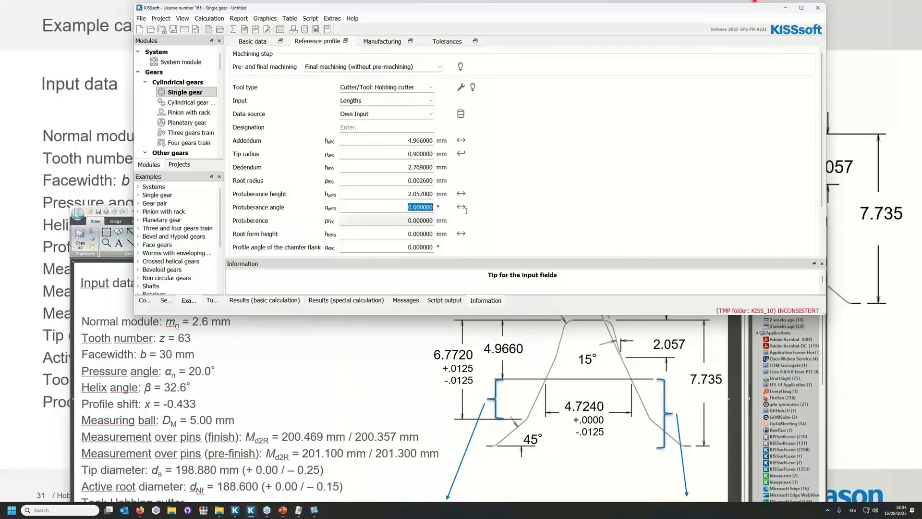
pyautogui.write('15')
pyautogui.press('Tab')
pyautogui.press('Tab')
pyautogui.write('45')
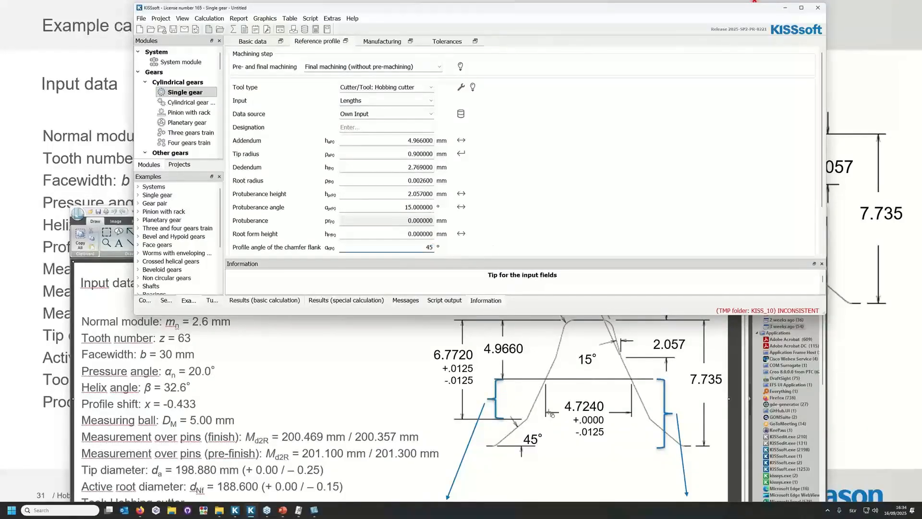
# Consult the tool drawing in Snagit Editor and set the cutter's root form height to 1.806 mm in KISSsoft.
pyautogui.click(224, 370)
pyautogui.moveTo(293, 211); pyautogui.dragTo(283, 136)
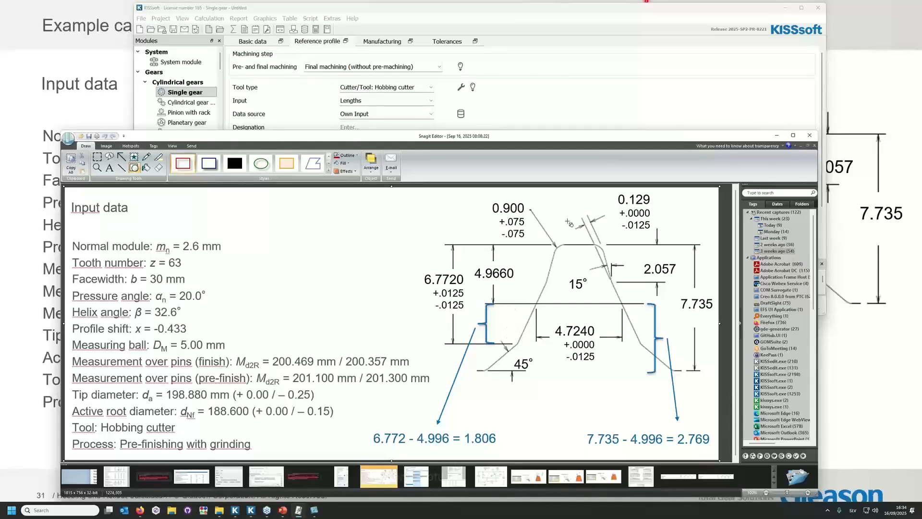
pyautogui.hotkey('alt', 'Tab')
pyautogui.click(393, 234)
pyautogui.write('1.806')
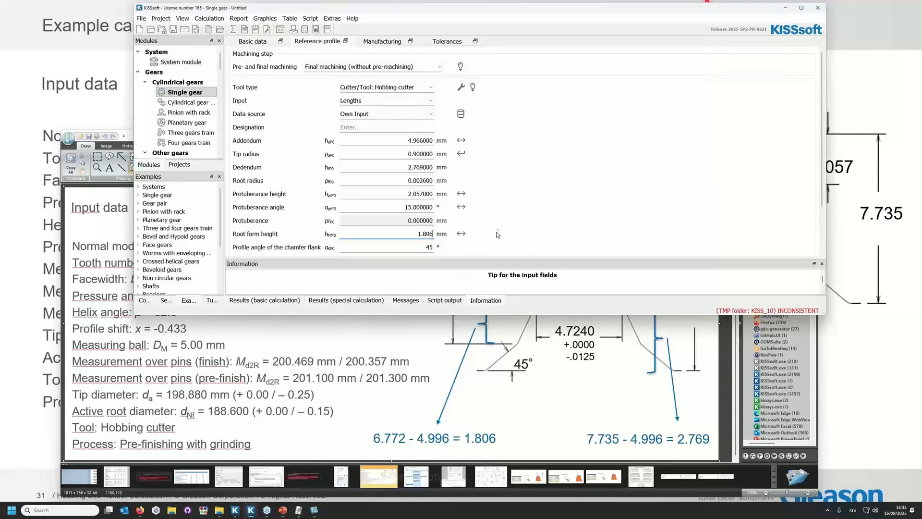
# Enable own input for the tooth thickness at the reference line and set it to 4.7240 mm.
pyautogui.scroll(-2, 497, 235)
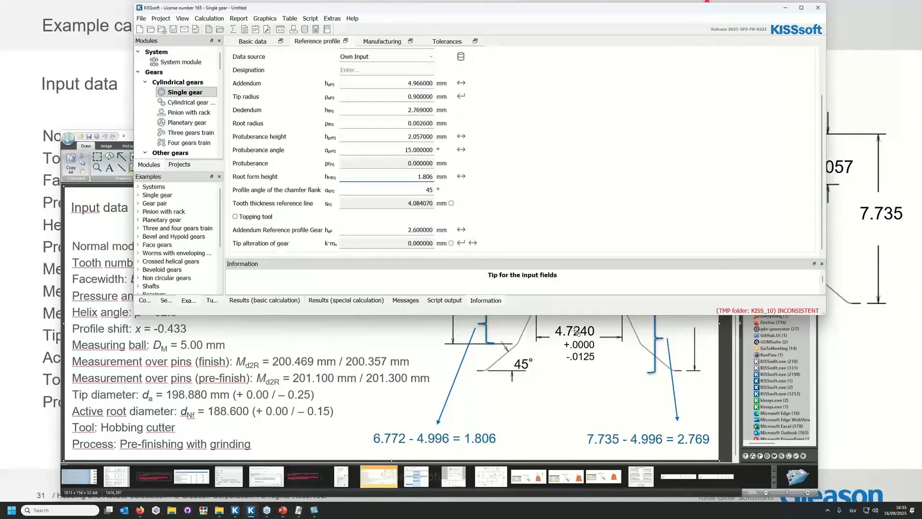
pyautogui.click(451, 203)
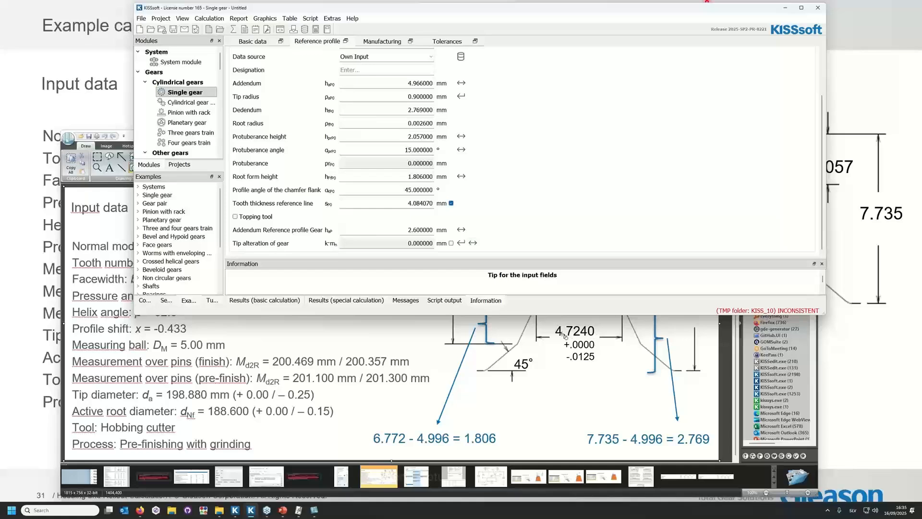
pyautogui.doubleClick(416, 203)
pyautogui.write('4.7240')
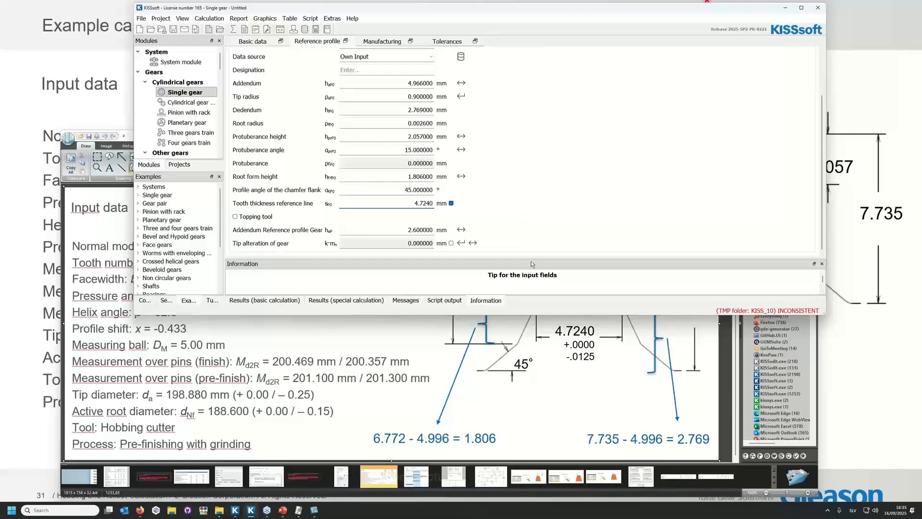
# Switch to Snagit Editor and outline the tip diameter line of the input data with a red rectangle.
pyautogui.click(539, 394)
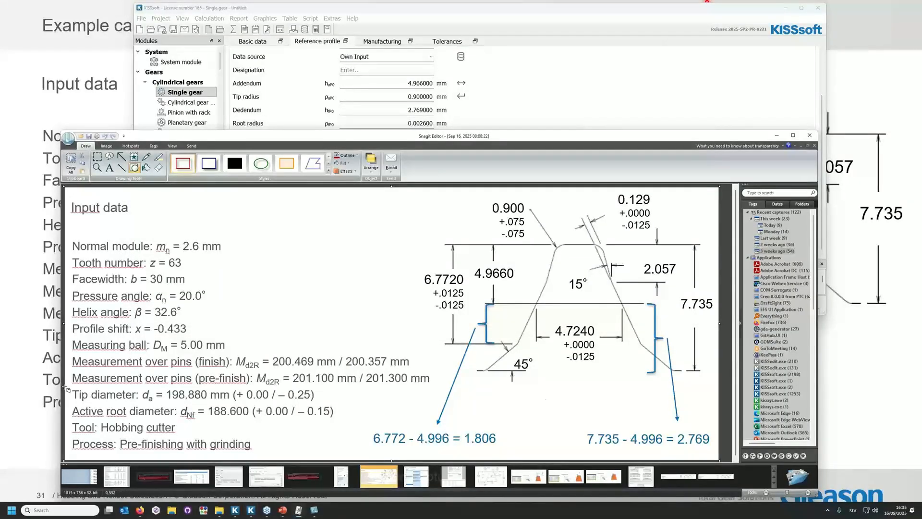
pyautogui.moveTo(70, 386); pyautogui.dragTo(329, 407)
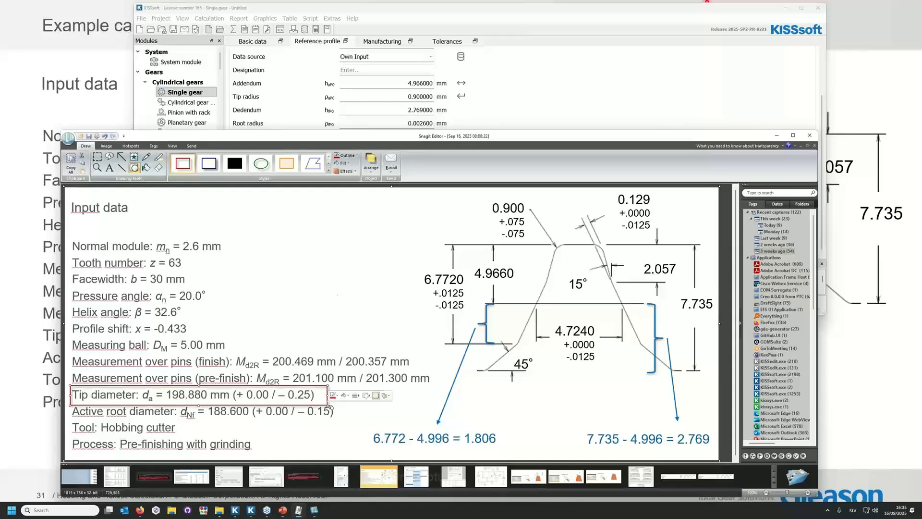
# Switch back to KISSsoft, run the gear calculation and dismiss the information message.
pyautogui.click(478, 12)
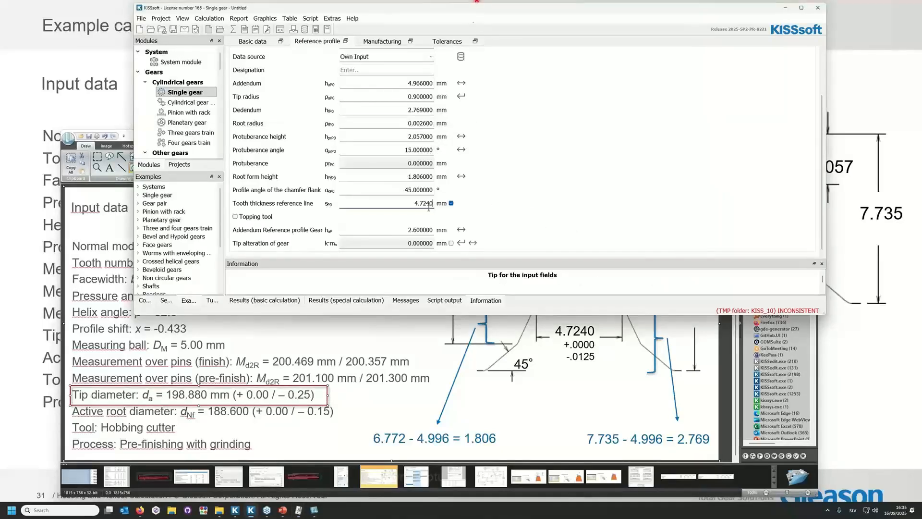
pyautogui.click(234, 29)
pyautogui.click(540, 179)
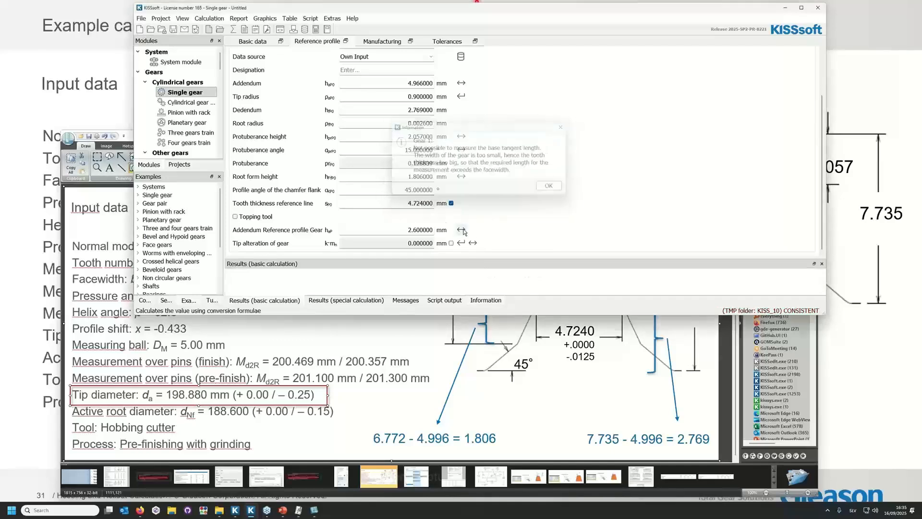
# Convert the gear's reference profile addendum from a theoretical tip diameter of 198.8 mm, calculating and accepting the result.
pyautogui.click(461, 230)
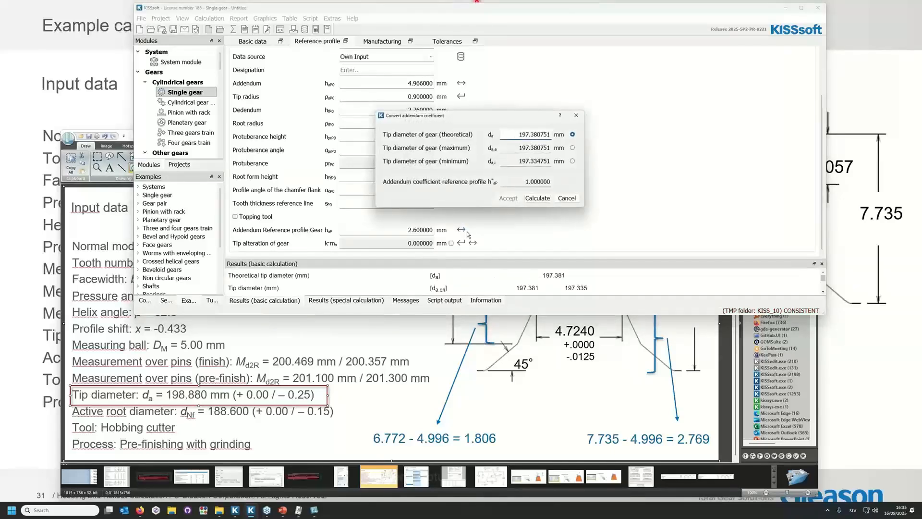
pyautogui.doubleClick(526, 139)
pyautogui.write('198.8')
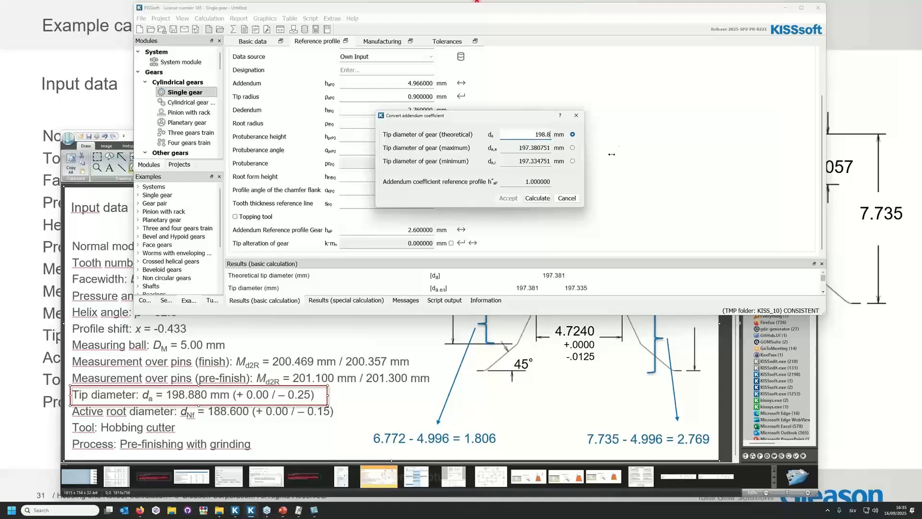
pyautogui.click(537, 198)
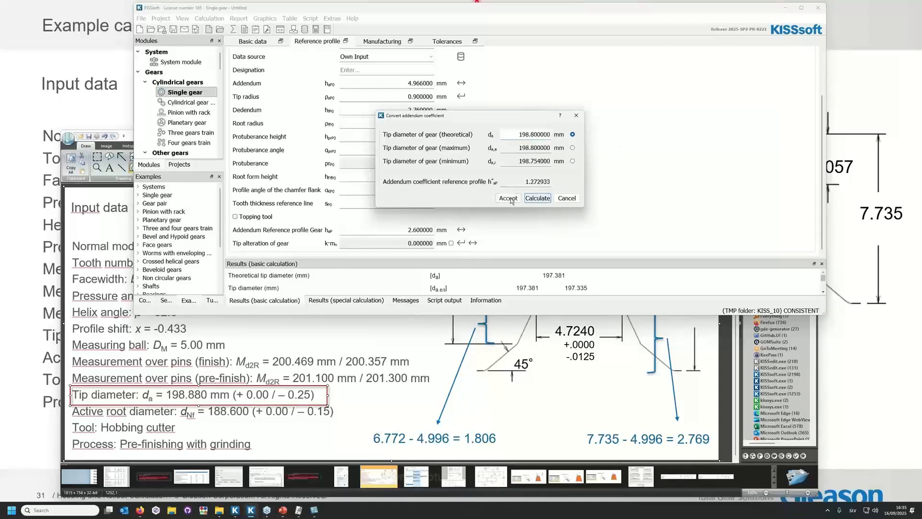
pyautogui.click(505, 200)
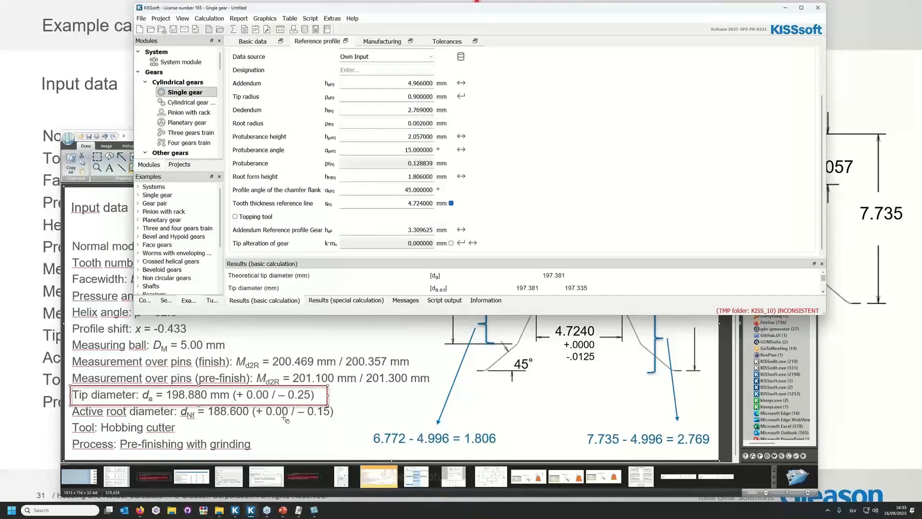
# Move Snagit Editor's red rectangle to the active root diameter line and set that diameter to 188.6 mm in KISSsoft's basic data details.
pyautogui.click(314, 385)
pyautogui.moveTo(314, 385); pyautogui.dragTo(340, 411)
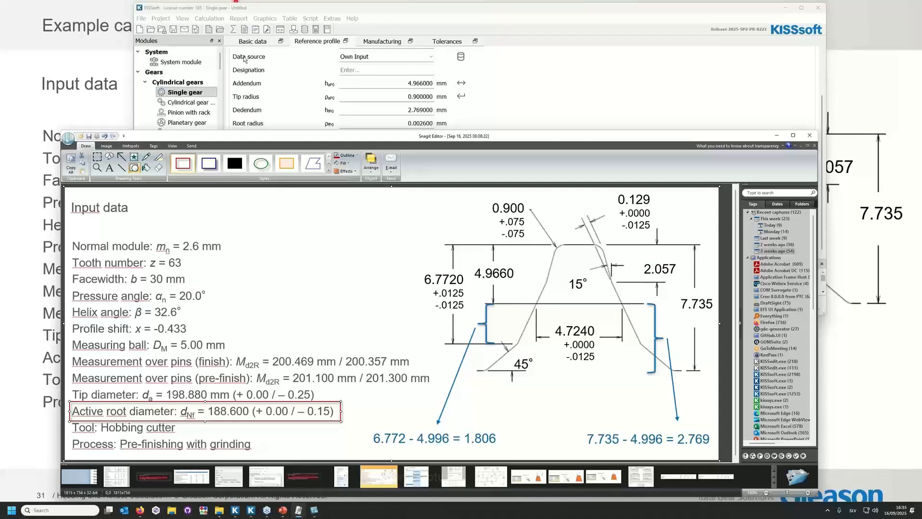
pyautogui.click(246, 41)
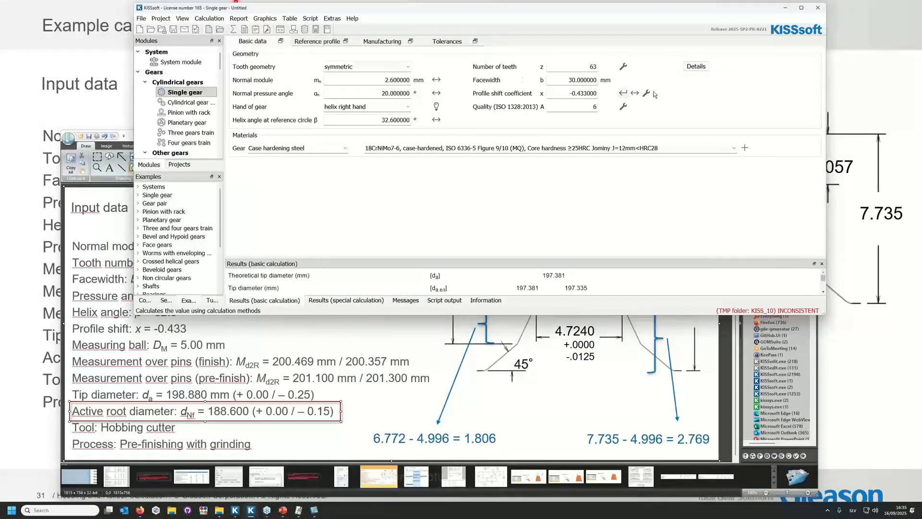
pyautogui.click(696, 66)
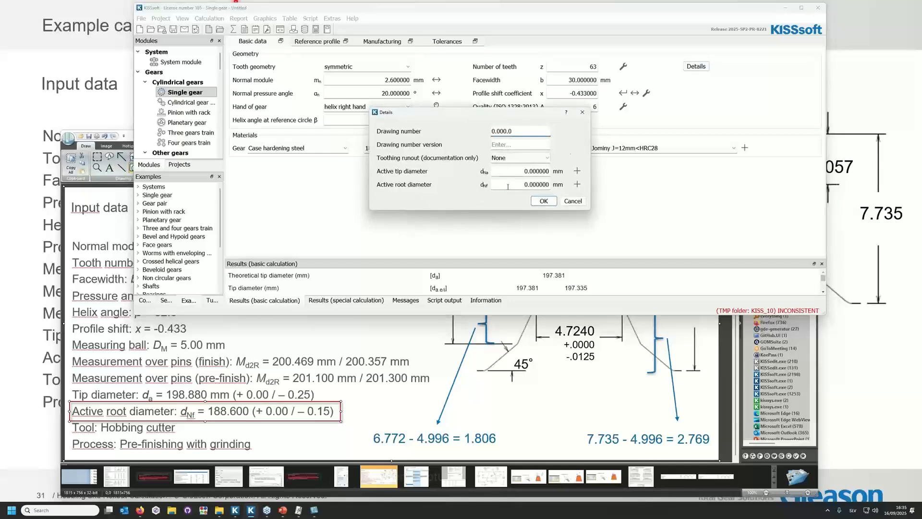
pyautogui.moveTo(522, 185); pyautogui.dragTo(587, 189)
pyautogui.write('188.6')
pyautogui.click(576, 185)
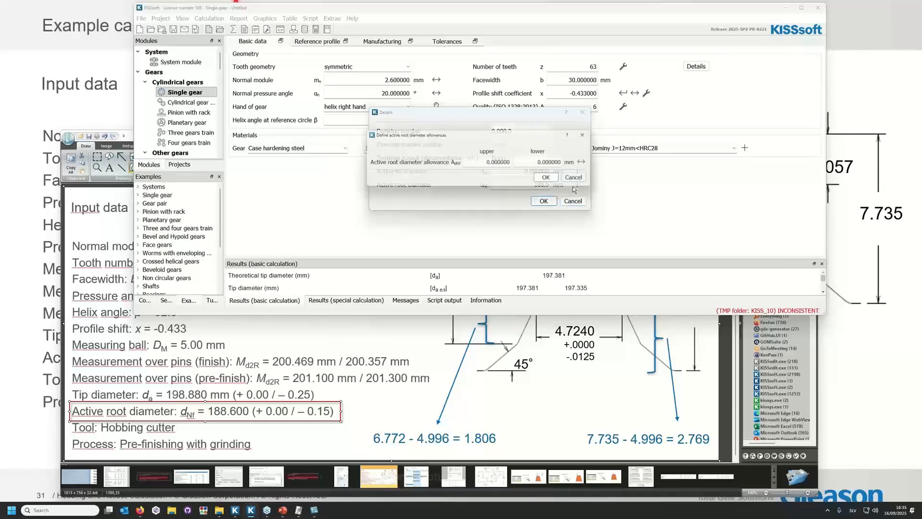
# Set the lower active root diameter allowance to -0.15 mm and confirm the gear details.
pyautogui.moveTo(534, 163); pyautogui.dragTo(596, 172)
pyautogui.write('-0.15')
pyautogui.click(551, 179)
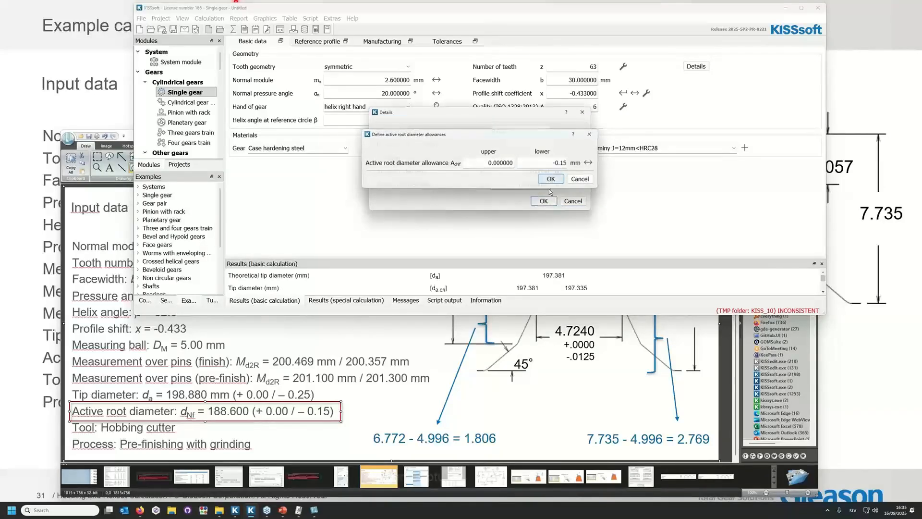
pyautogui.click(545, 200)
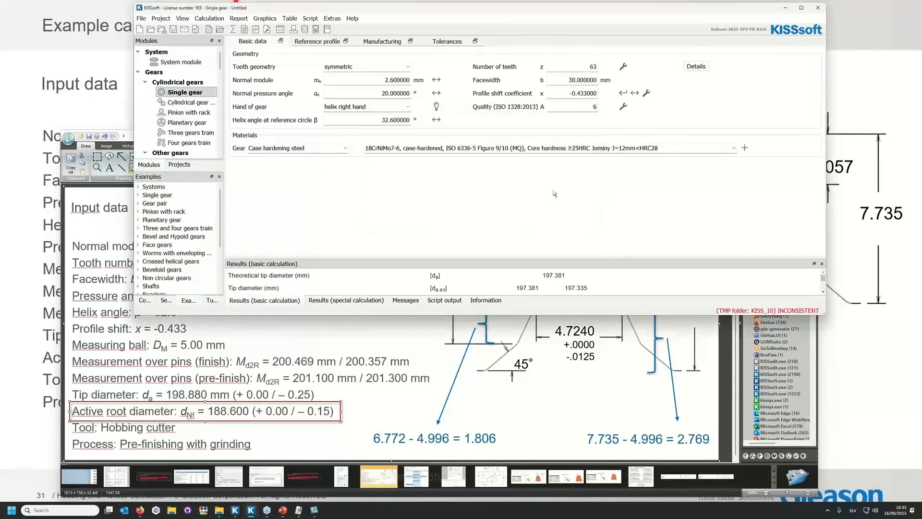
# Show the tolerances data in KISSsoft and fit Snagit Editor's red rectangle around the finish measurement over pins line.
pyautogui.click(333, 41)
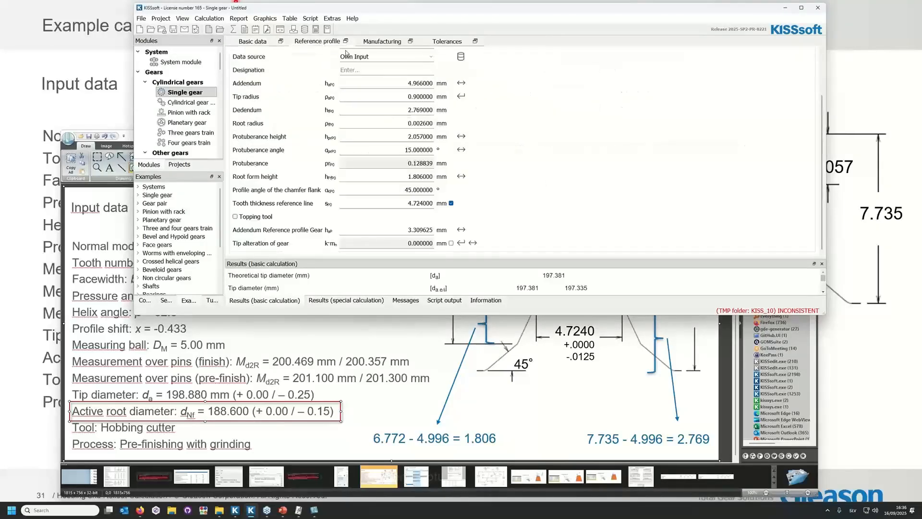
pyautogui.click(455, 41)
pyautogui.click(233, 403)
pyautogui.moveTo(234, 403); pyautogui.dragTo(230, 356)
pyautogui.moveTo(337, 362); pyautogui.dragTo(434, 361)
# In KISSsoft's tooth thickness allowance conversion, set the ball/pin diameter to 5 mm and choose measurement over 2 pins.
pyautogui.click(466, 92)
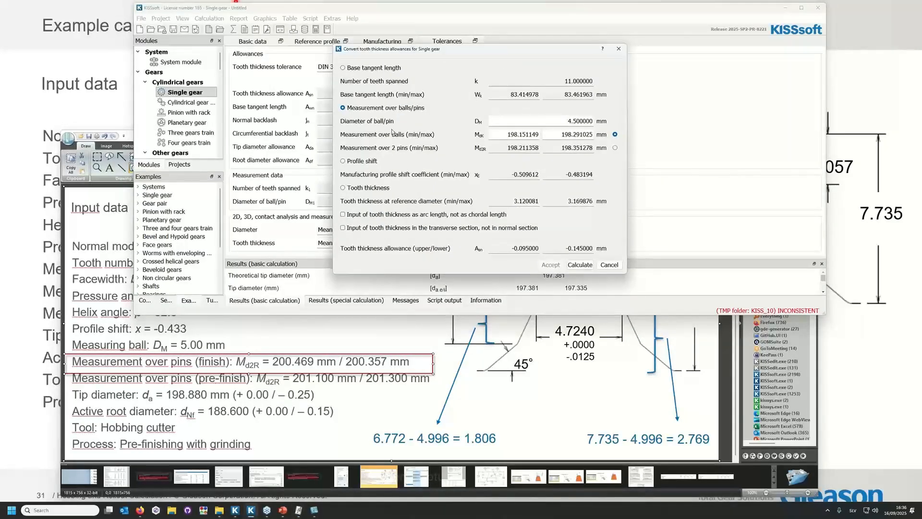
pyautogui.doubleClick(547, 123)
pyautogui.write('5')
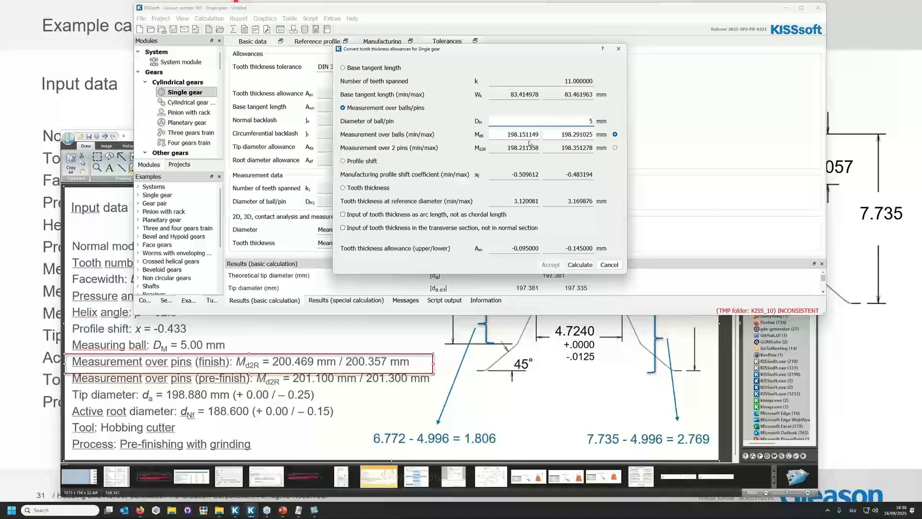
pyautogui.click(616, 148)
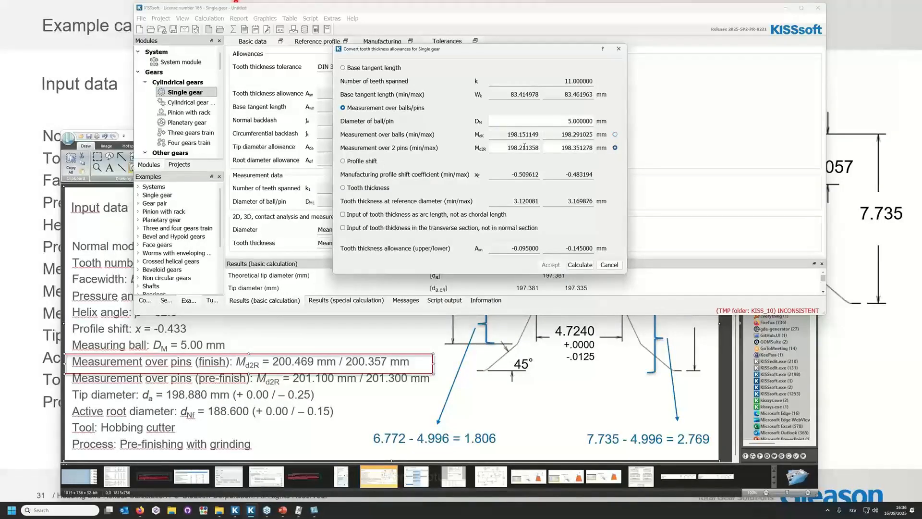
# Enter 200.469 mm and 200.357 mm as the measurement over 2 pins, then calculate and accept the tooth thickness allowances.
pyautogui.doubleClick(529, 150)
pyautogui.write('200.469')
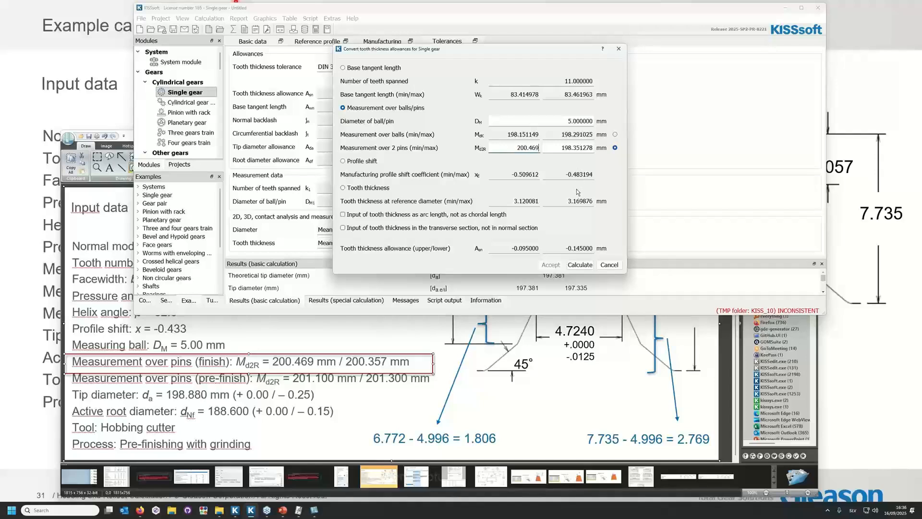
pyautogui.doubleClick(561, 150)
pyautogui.write('200.')
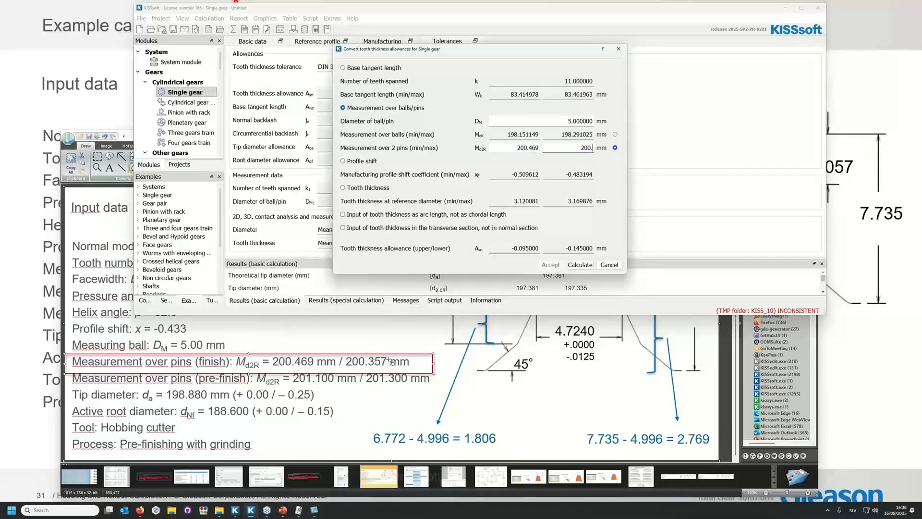
pyautogui.write('357')
pyautogui.click(581, 264)
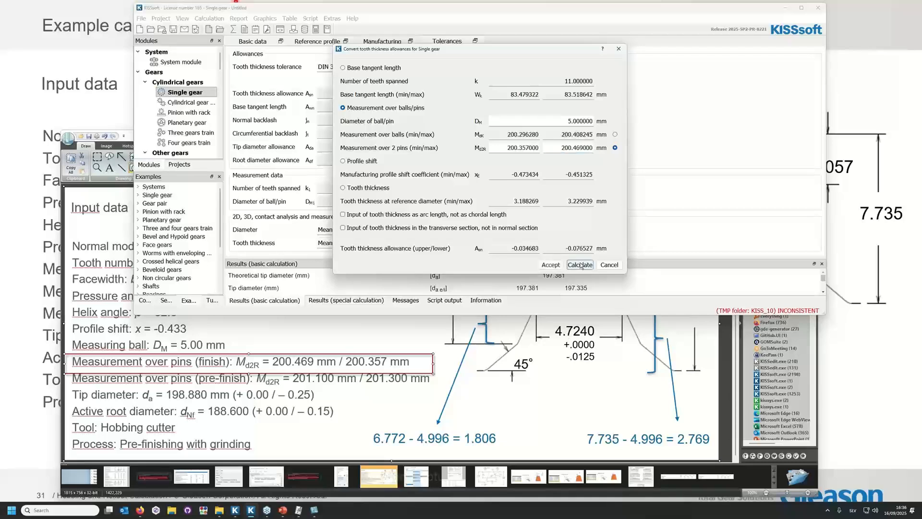
pyautogui.click(551, 265)
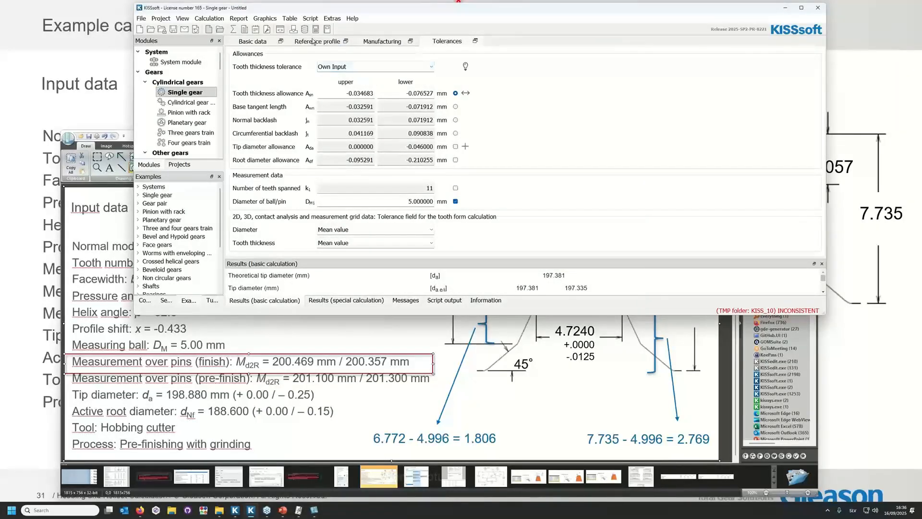
# Set the reference profile's pre- and final machining to "Final machining stock: Own Input".
pyautogui.click(313, 42)
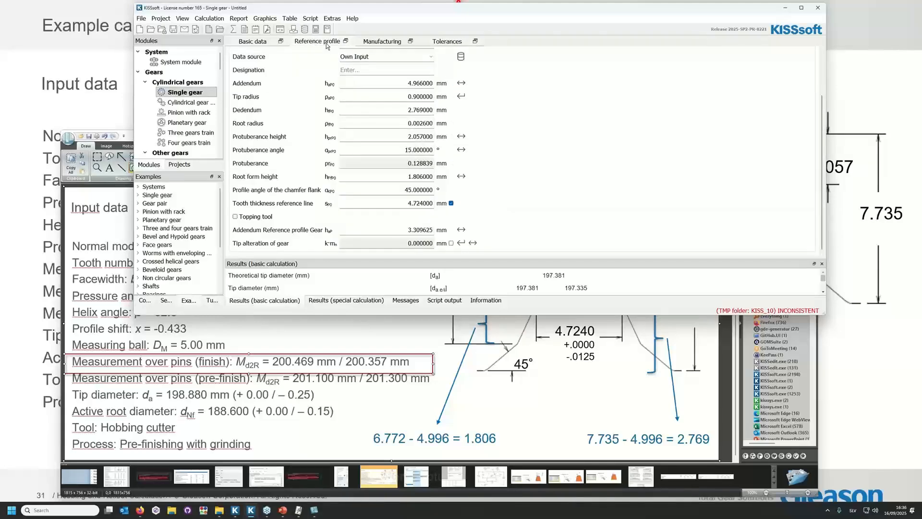
pyautogui.click(394, 67)
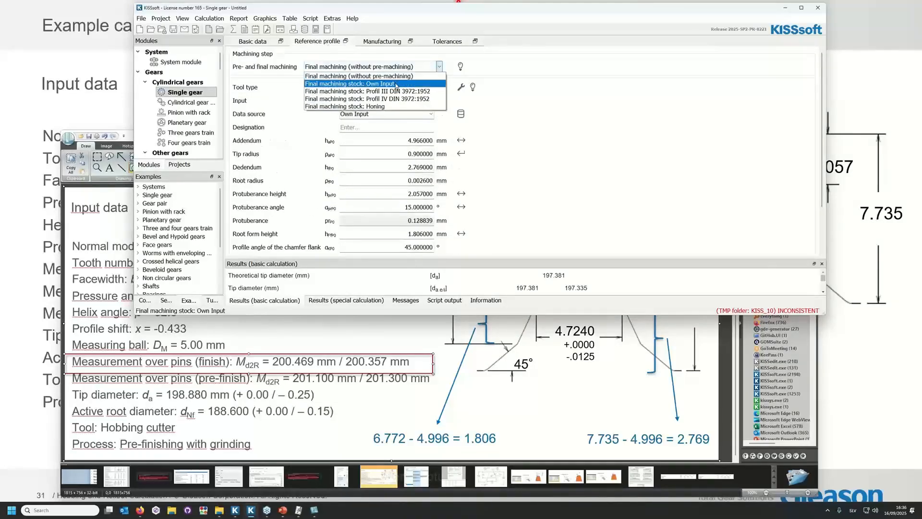
pyautogui.click(396, 84)
pyautogui.click(548, 190)
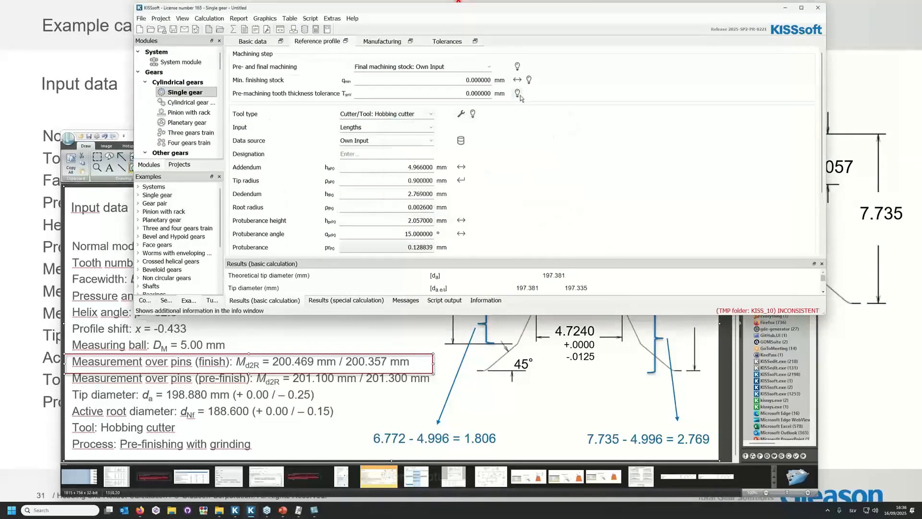
# Base the final machining stock calculation on measurement over balls/pins and move Snagit Editor's red rectangle to the pre-finish measurement line.
pyautogui.click(518, 81)
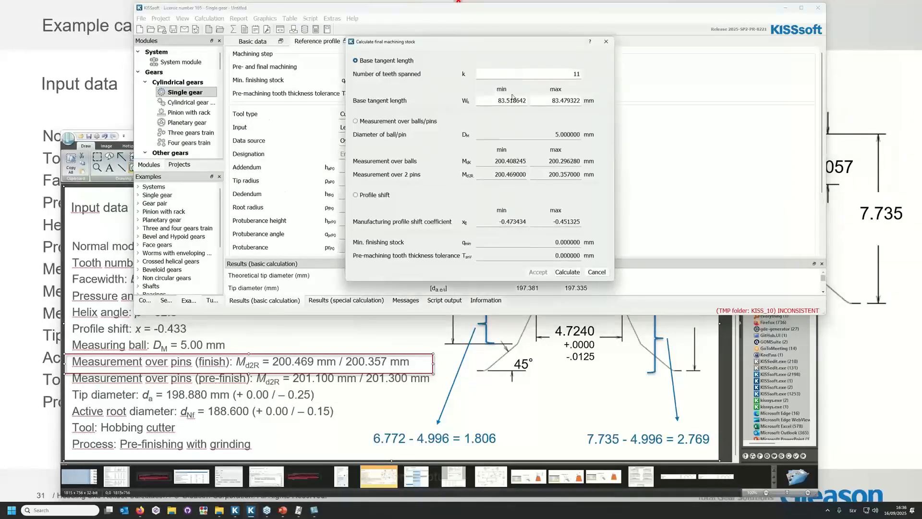
pyautogui.click(361, 122)
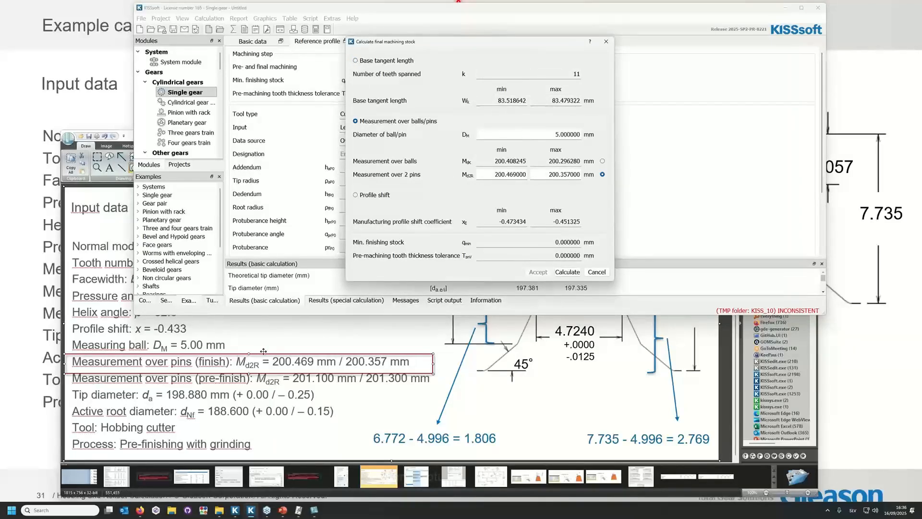
pyautogui.moveTo(264, 354); pyautogui.dragTo(261, 369)
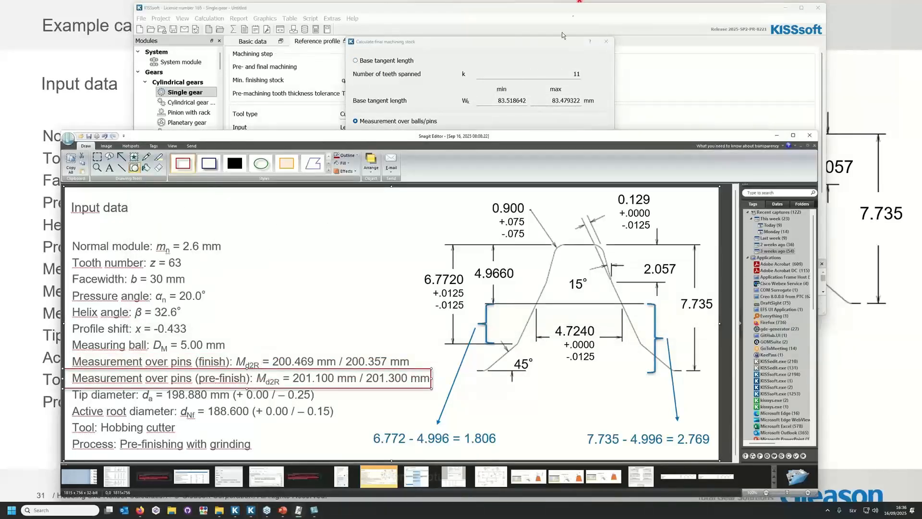
pyautogui.click(549, 43)
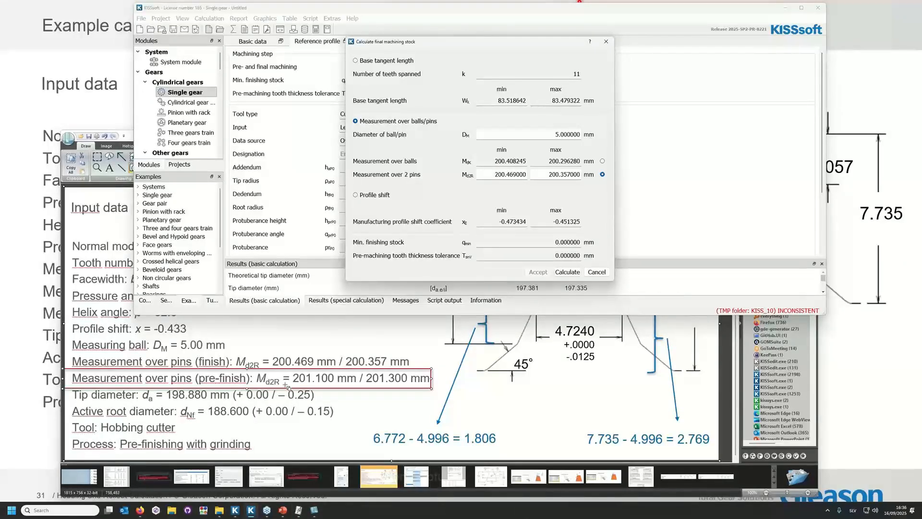
# Enter 201.1 mm minimum and 201.3 mm maximum measurement over 2 pins, then calculate and accept the final machining stock.
pyautogui.doubleClick(494, 174)
pyautogui.write('201.1')
pyautogui.press('Tab')
pyautogui.write('201.3')
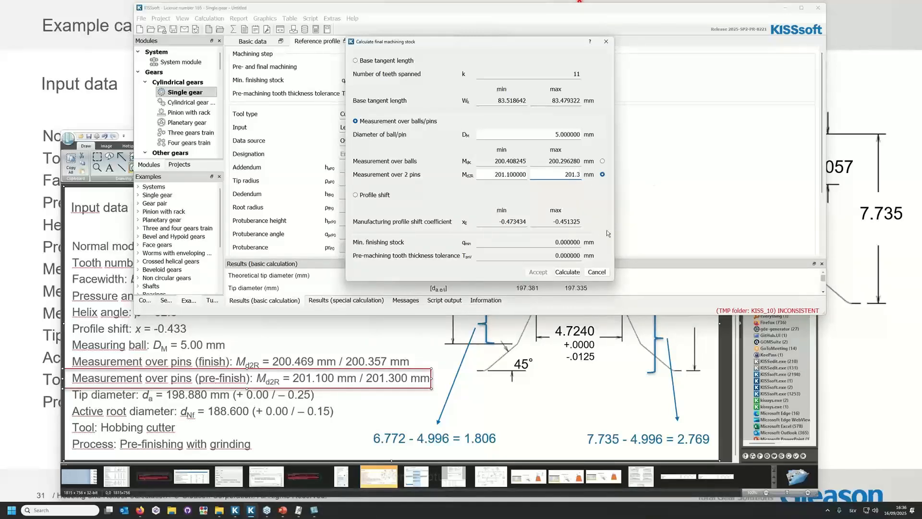
pyautogui.click(567, 272)
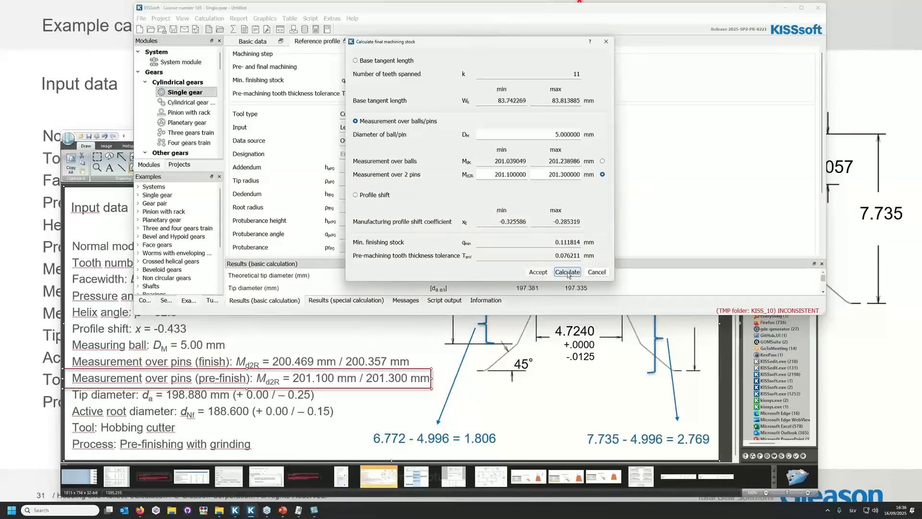
pyautogui.click(540, 273)
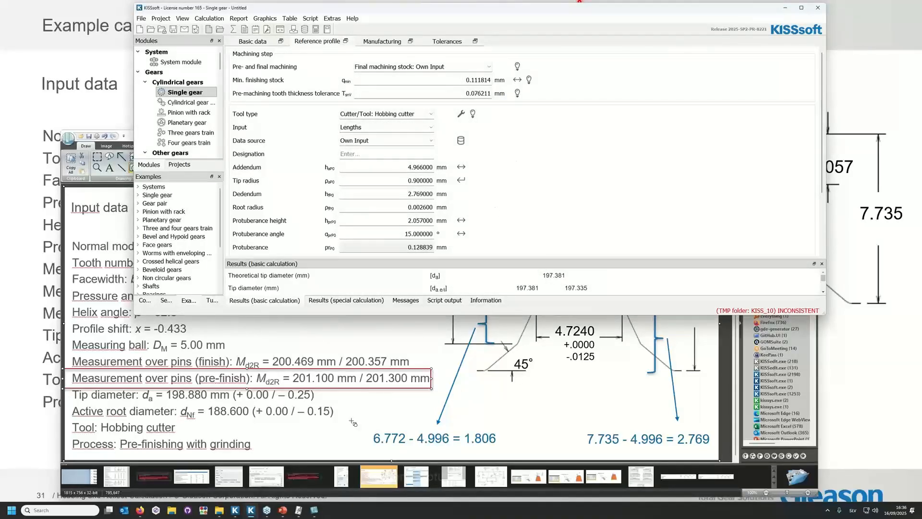
# Run the gear calculation, dismiss the warning and examine the tooth flank contours in the 2D tooth form graphic.
pyautogui.click(235, 27)
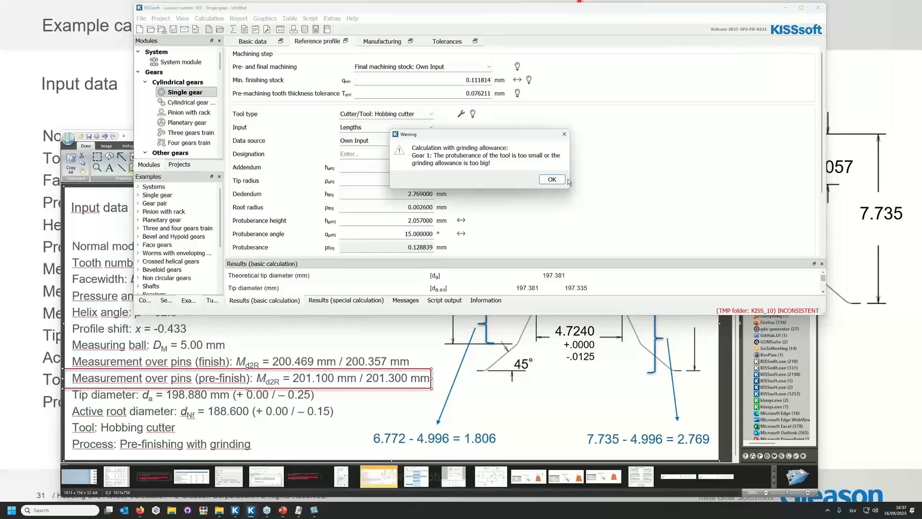
pyautogui.press('Return')
pyautogui.click(265, 18)
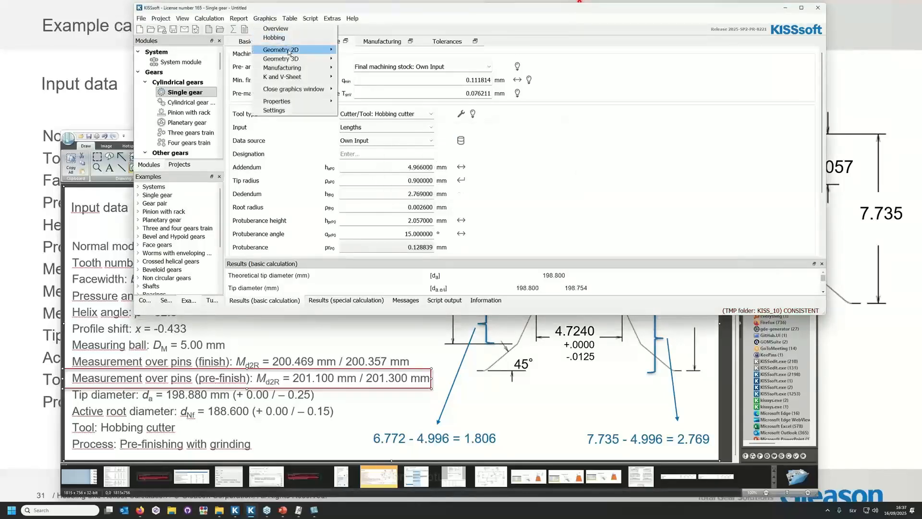
pyautogui.moveTo(274, 45)
pyautogui.click(360, 46)
pyautogui.moveTo(577, 239); pyautogui.dragTo(693, 430)
pyautogui.scroll(10, 530, 162)
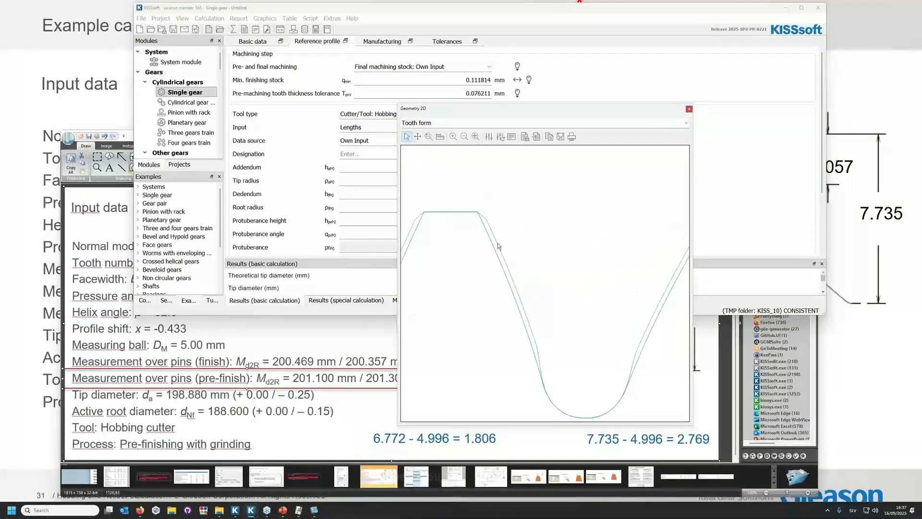
pyautogui.scroll(2, 512, 259)
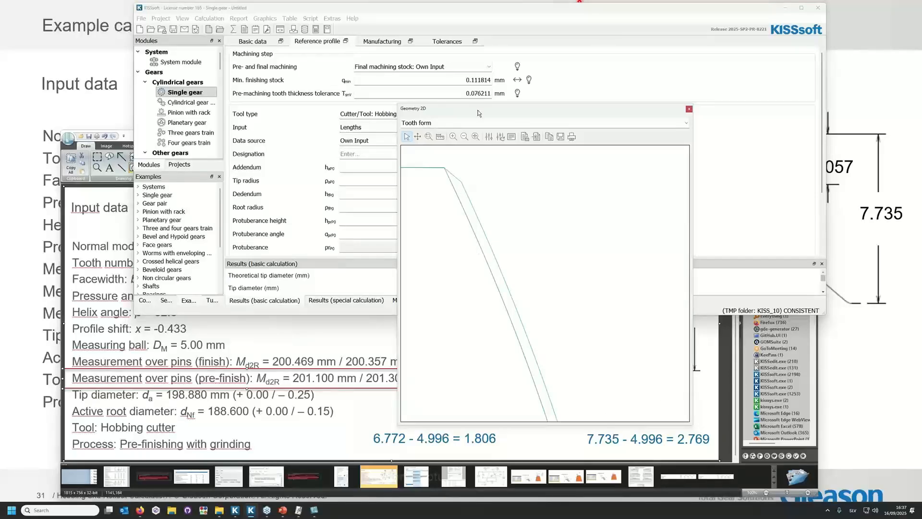
pyautogui.moveTo(547, 109); pyautogui.dragTo(0, 120)
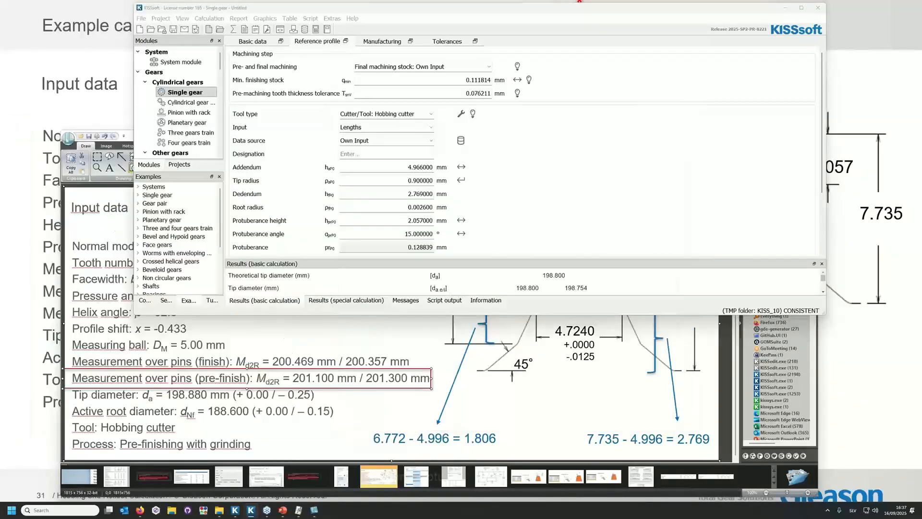
# Add the Rollout calculation and set its hobbing cutter tolerance class to Own Input.
pyautogui.click(209, 19)
pyautogui.click(234, 80)
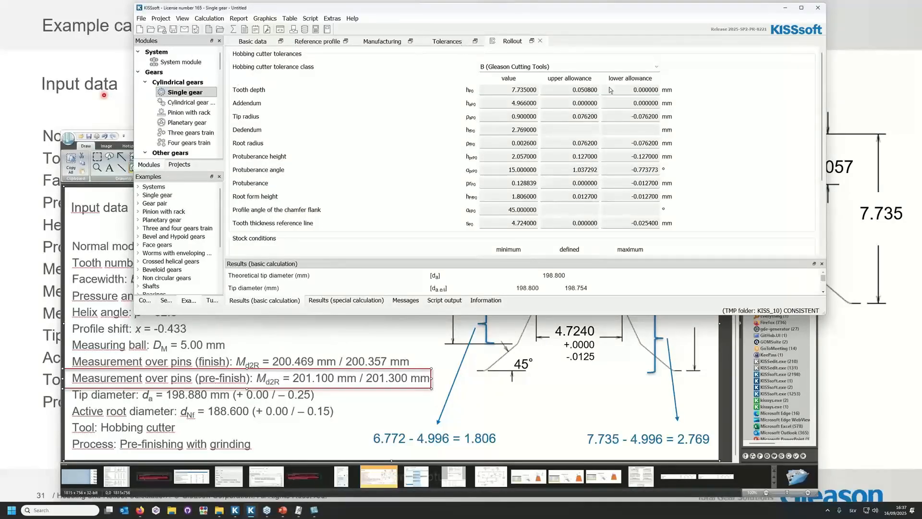
pyautogui.click(656, 67)
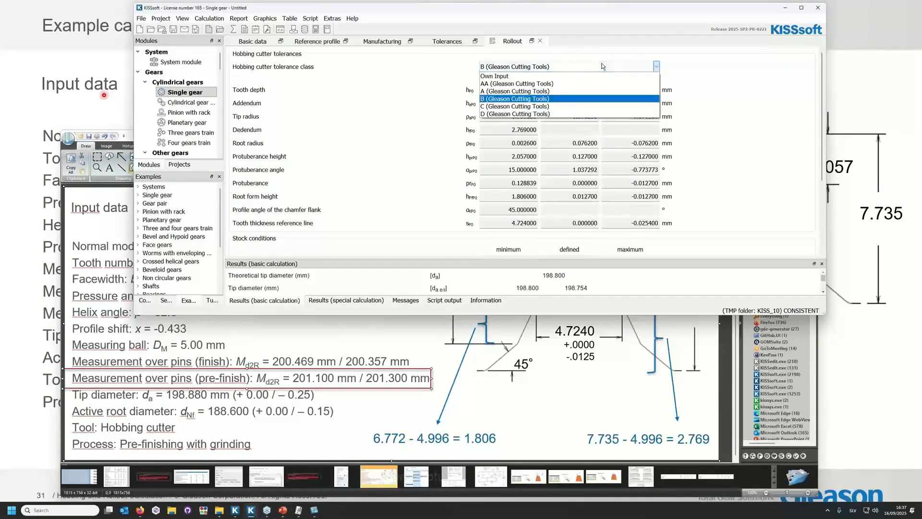
pyautogui.click(576, 79)
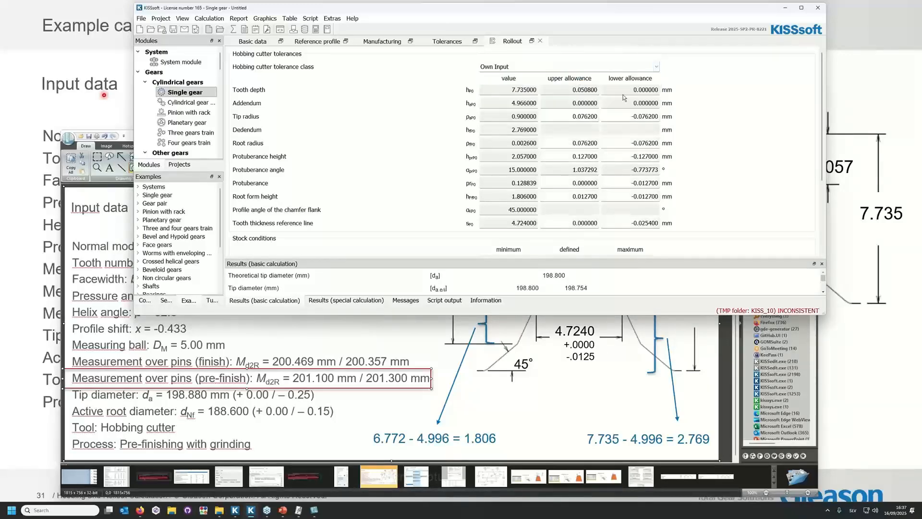
# Move the Snagit Editor drawing below the tolerance table and set the tip radius allowances to +0.075 and -0.075 mm.
pyautogui.click(582, 388)
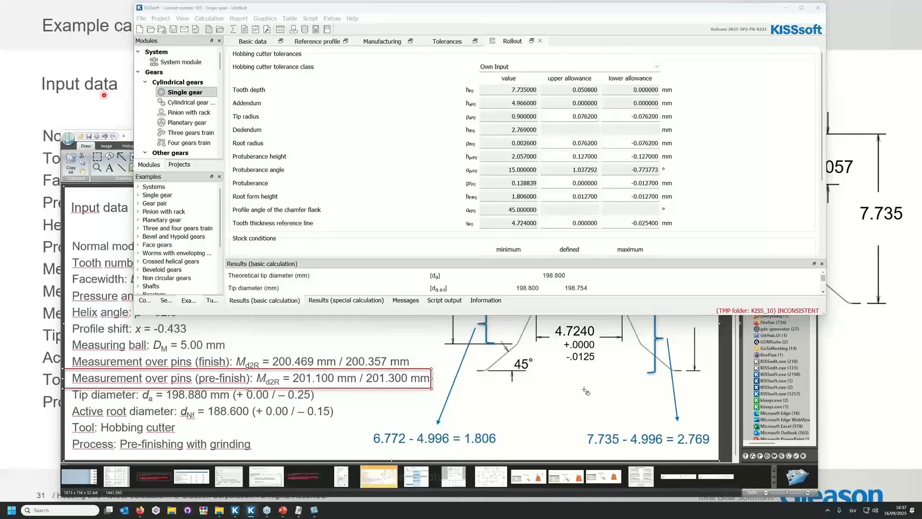
pyautogui.moveTo(596, 143); pyautogui.dragTo(594, 241)
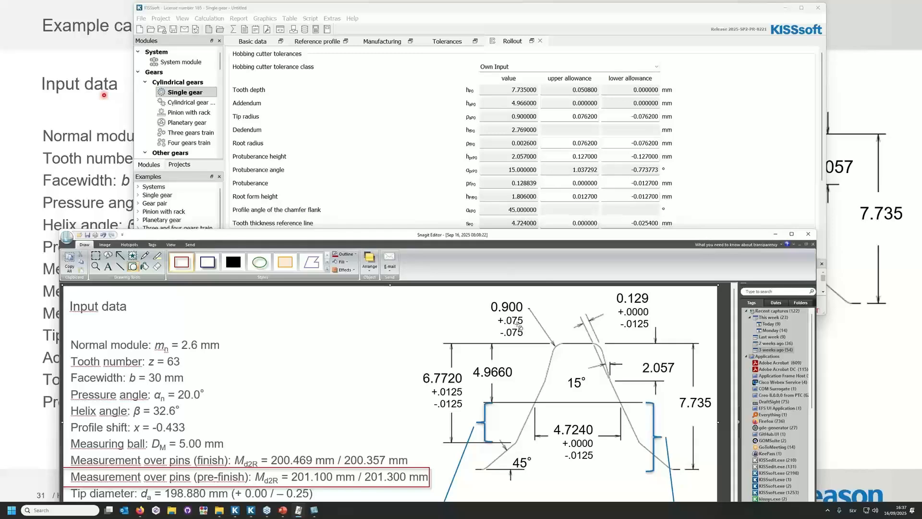
pyautogui.doubleClick(586, 116)
pyautogui.write('0.075')
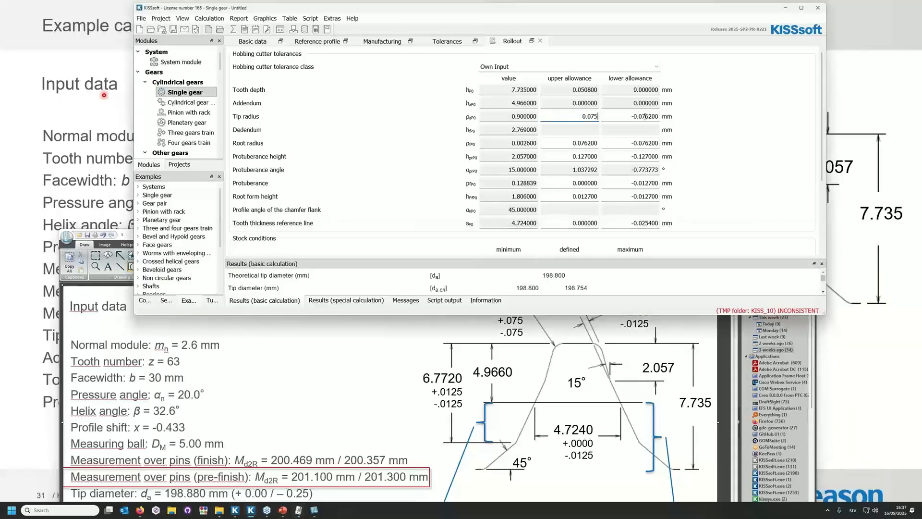
pyautogui.moveTo(644, 116); pyautogui.dragTo(666, 117)
pyautogui.write('5')
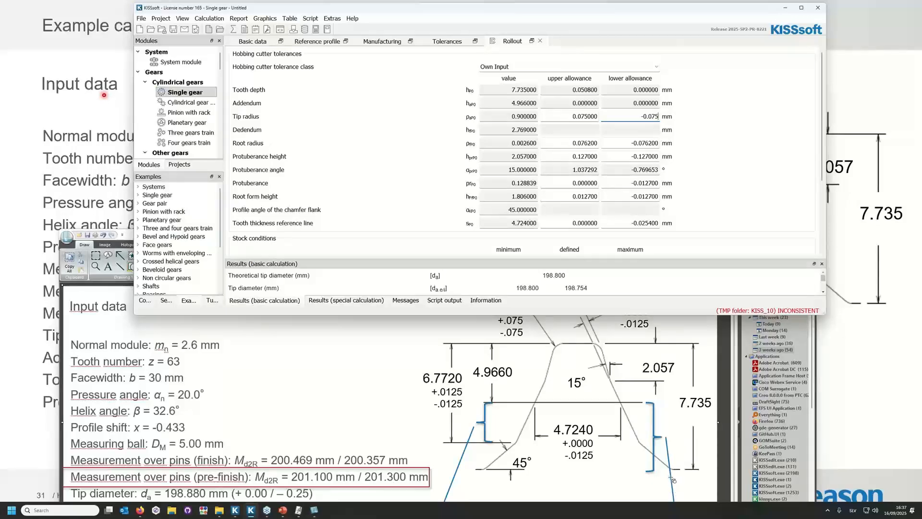
# Set the upper and lower allowances of both the root radius and the protuberance height to 0 mm.
pyautogui.moveTo(571, 143); pyautogui.dragTo(693, 151)
pyautogui.write('000')
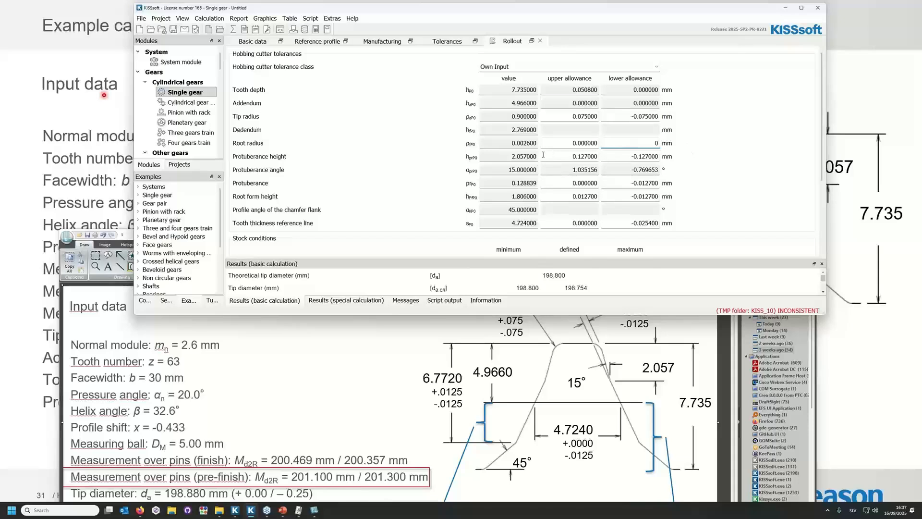
pyautogui.moveTo(571, 156); pyautogui.dragTo(713, 162)
pyautogui.write('00')
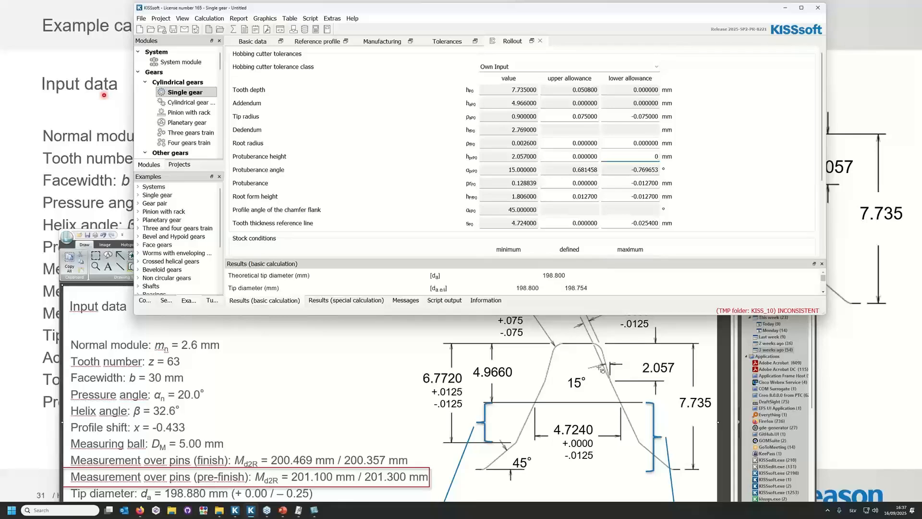
# Frame the 0.129 dimension's tolerances on the Snagit drawing and set the protuberance lower allowance to -0.0125 mm.
pyautogui.click(623, 364)
pyautogui.moveTo(616, 306); pyautogui.dragTo(655, 332)
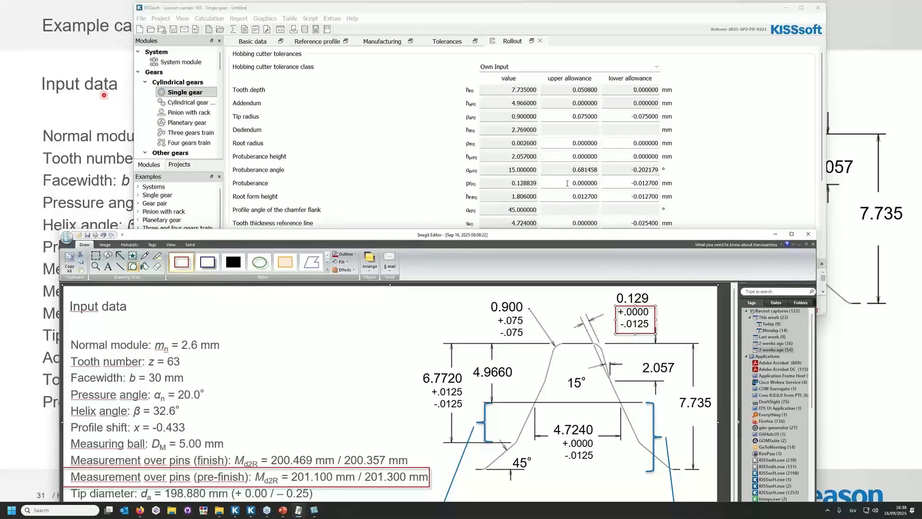
pyautogui.click(648, 183)
pyautogui.write('-0.0125')
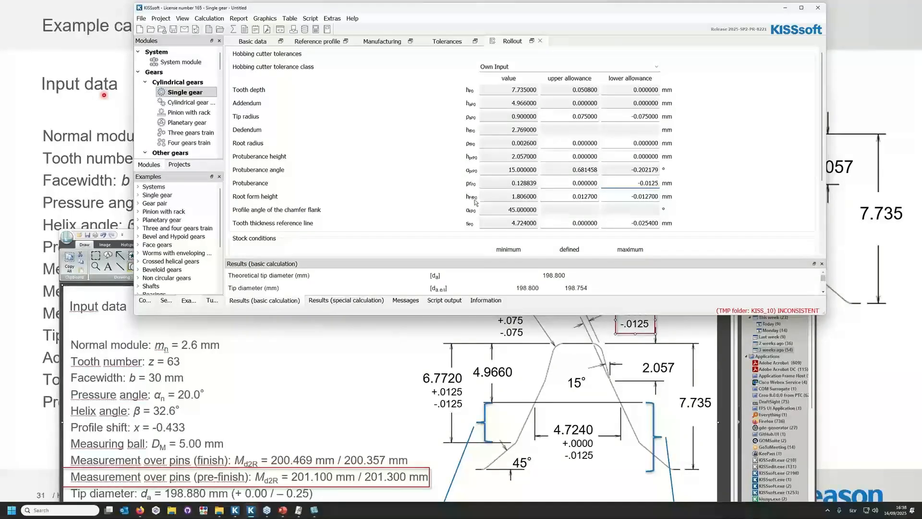
# Frame the 6.7720 dimension's tolerances on the Snagit drawing and set the root form height allowances to +0.0125 and -0.0125 mm.
pyautogui.moveTo(411, 382); pyautogui.dragTo(472, 412)
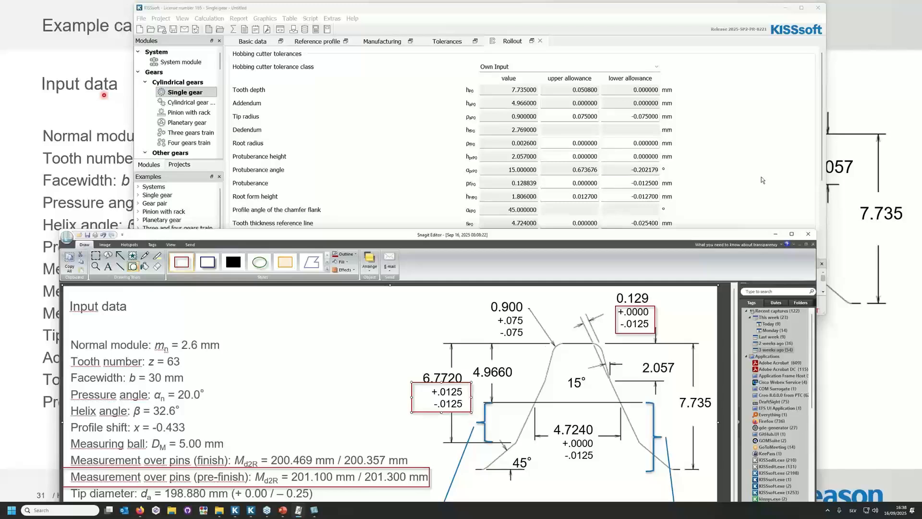
pyautogui.click(724, 196)
pyautogui.moveTo(584, 196); pyautogui.dragTo(620, 198)
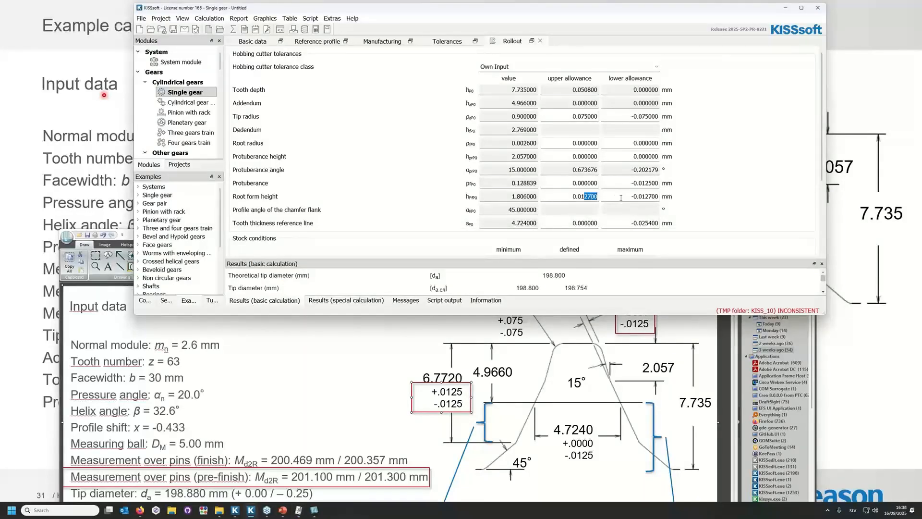
pyautogui.write('25')
pyautogui.press('Return')
pyautogui.moveTo(650, 196); pyautogui.dragTo(669, 200)
pyautogui.write('25')
pyautogui.press('BackSpace')
pyautogui.press('BackSpace')
pyautogui.write('5')
# Frame the 4.7240 dimension's tolerances on the Snagit drawing and set the reference line tooth thickness lower allowance to -0.0125 mm.
pyautogui.click(558, 436)
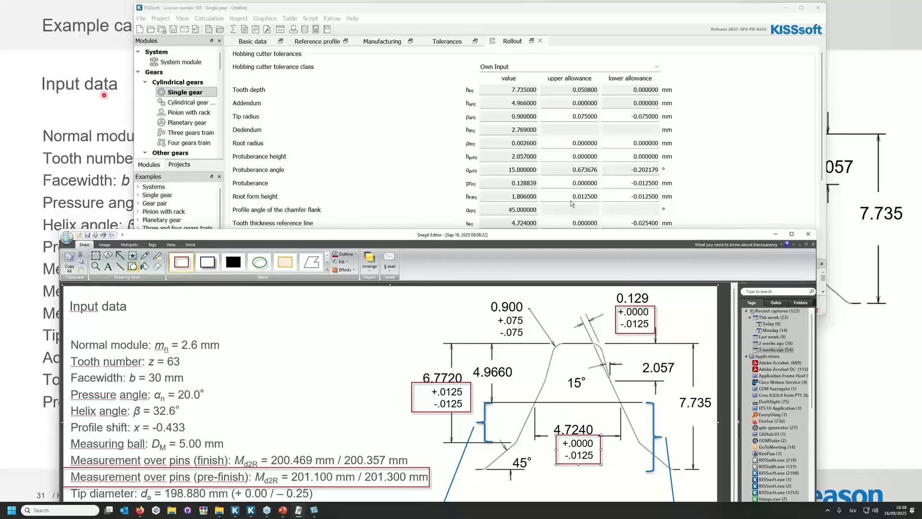
pyautogui.moveTo(571, 223); pyautogui.dragTo(600, 224)
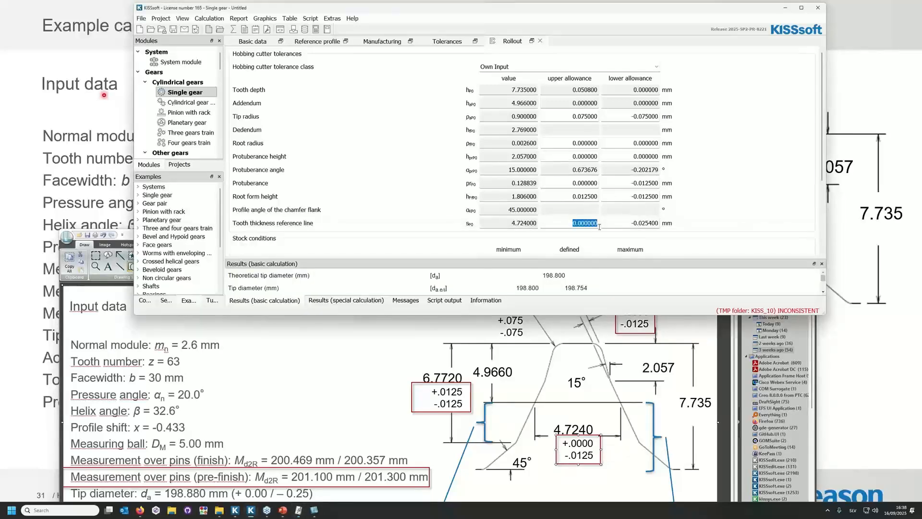
pyautogui.click(640, 223)
pyautogui.moveTo(640, 223); pyautogui.dragTo(679, 227)
pyautogui.write('125')
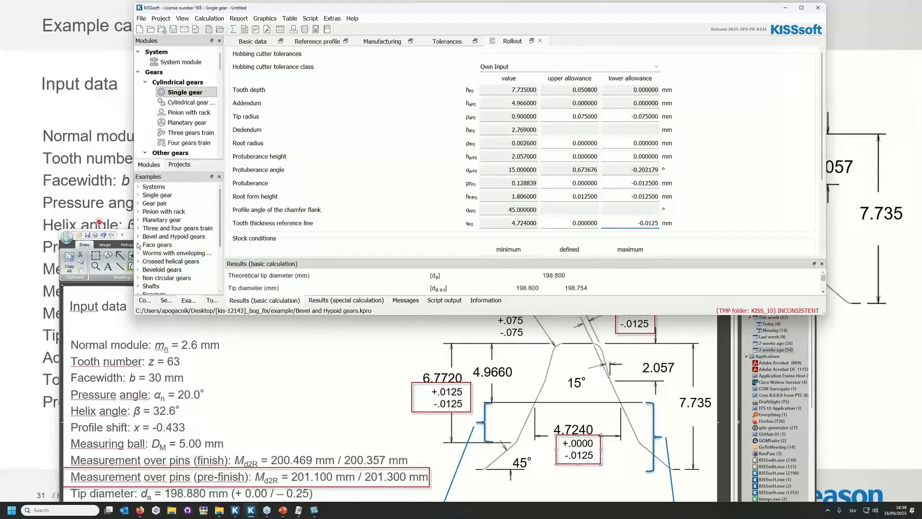
# Clear the Snagit drawing from view, maximize the KISSsoft window and run the Rollout calculation.
pyautogui.moveTo(126, 236); pyautogui.dragTo(0, 202)
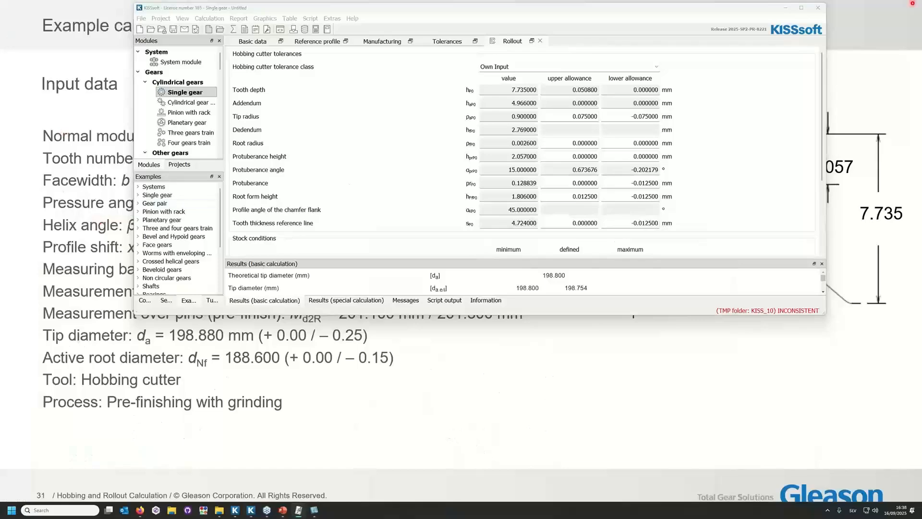
pyautogui.click(806, 14)
pyautogui.click(803, 9)
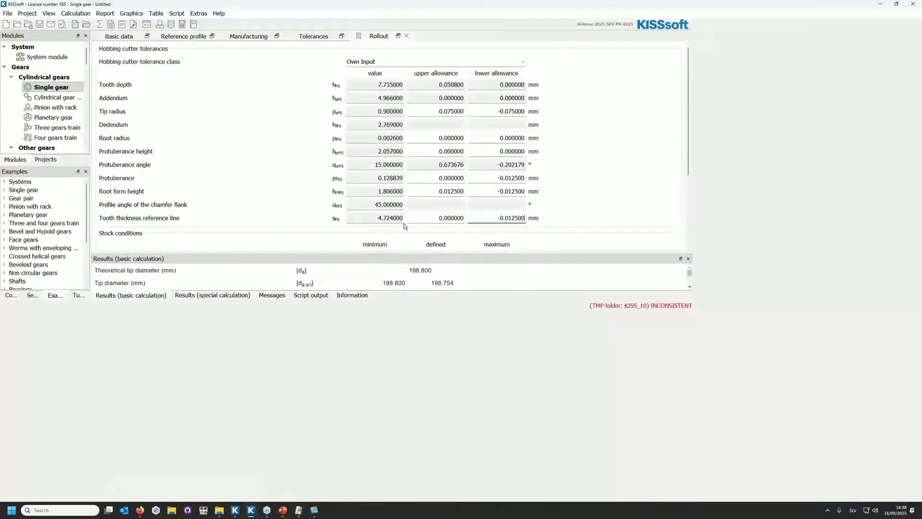
pyautogui.click(99, 25)
pyautogui.click(536, 271)
# Resize the KISSsoft window and enlarge the Rollout results area so the results table fits, filling the screen.
pyautogui.click(896, 4)
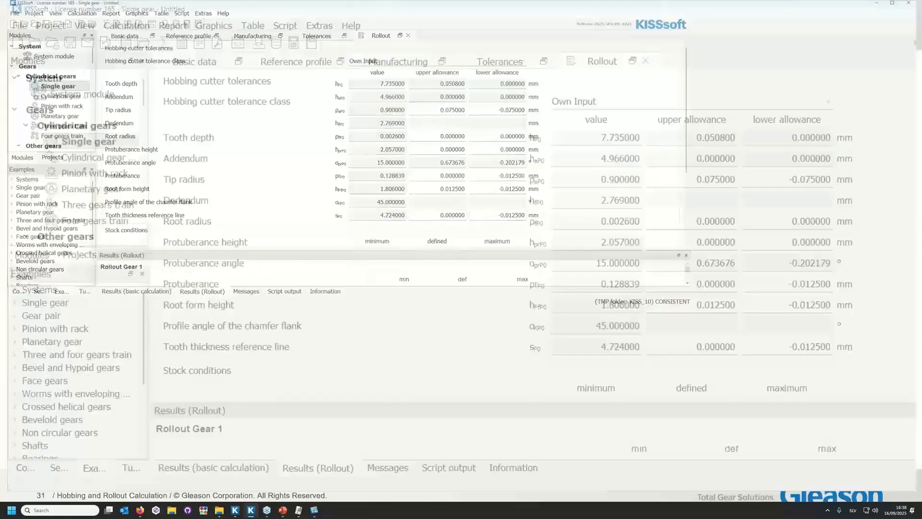
pyautogui.click(800, 8)
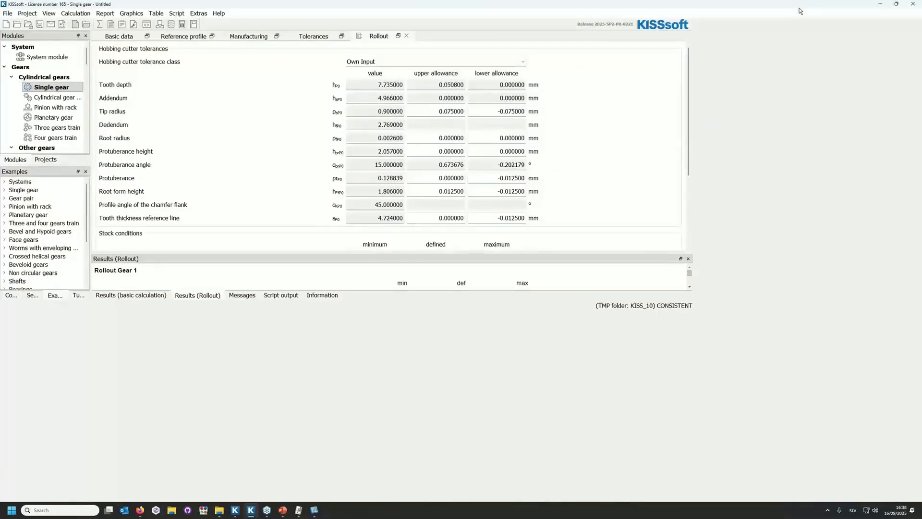
pyautogui.click(897, 4)
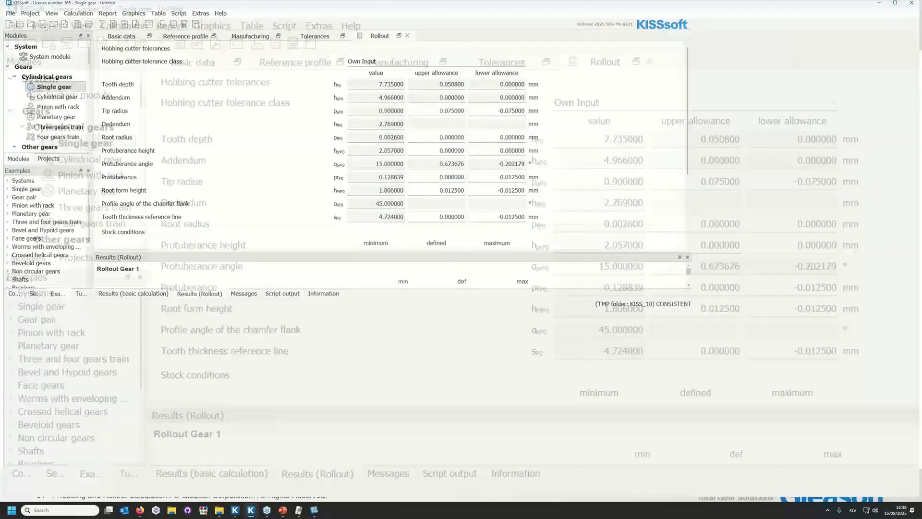
pyautogui.moveTo(557, 319); pyautogui.dragTo(540, 461)
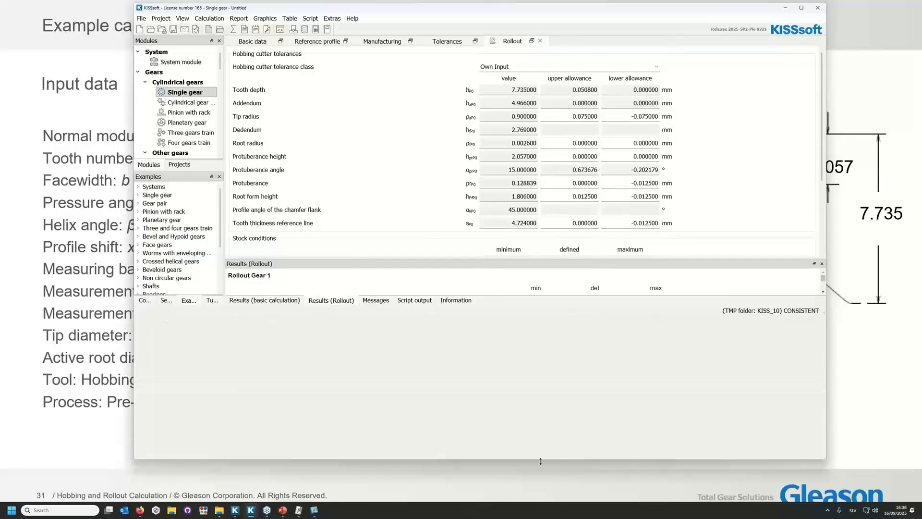
pyautogui.moveTo(297, 257); pyautogui.dragTo(297, 171)
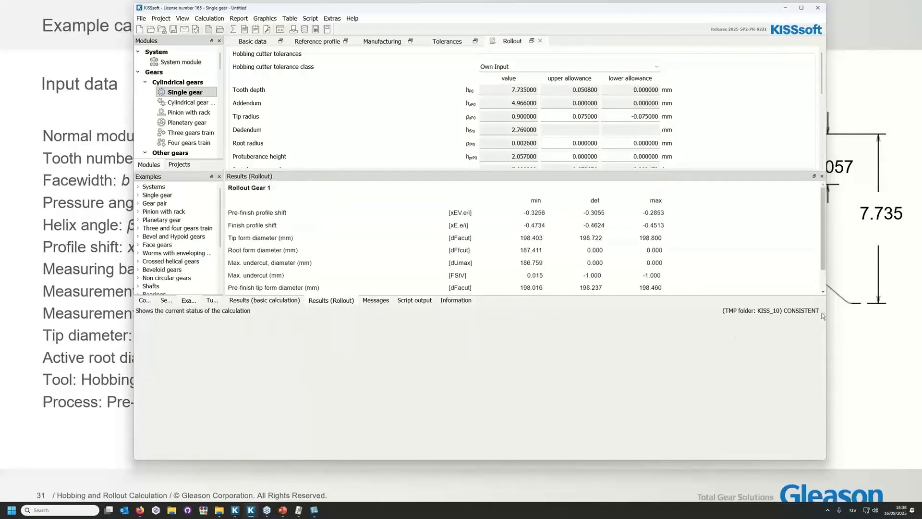
pyautogui.moveTo(823, 313); pyautogui.dragTo(819, 336)
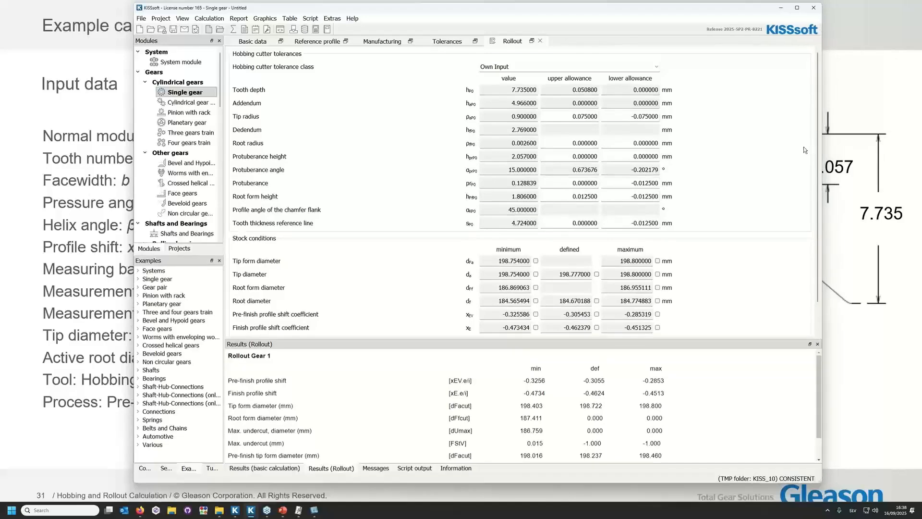
pyautogui.click(796, 8)
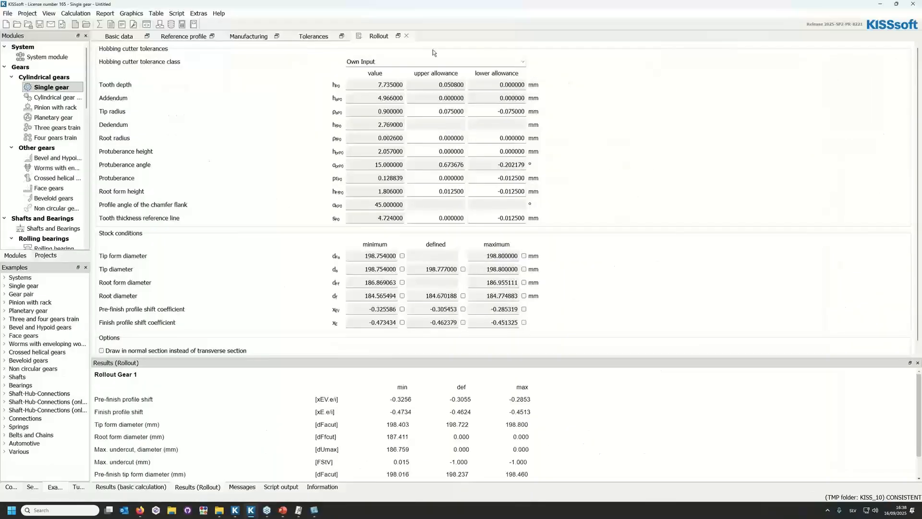
# Open the 2D geometry Rollout graphic, enlarge its window and show its display properties.
pyautogui.click(131, 14)
pyautogui.moveTo(148, 48)
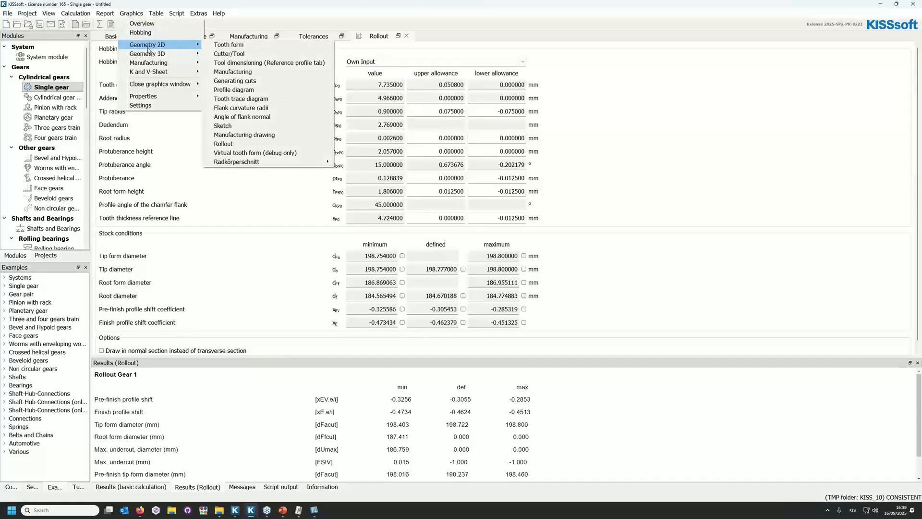
pyautogui.click(275, 147)
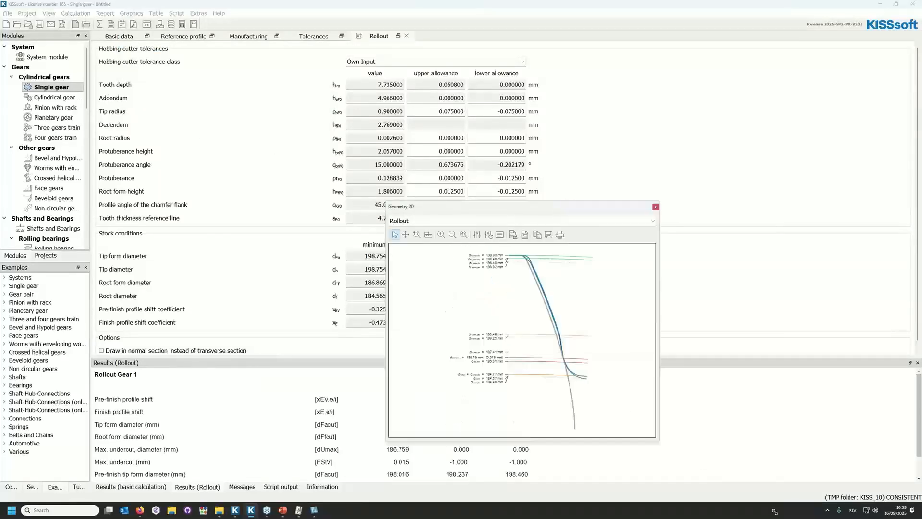
pyautogui.moveTo(565, 339); pyautogui.dragTo(770, 501)
pyautogui.moveTo(383, 201); pyautogui.dragTo(83, 13)
pyautogui.click(172, 45)
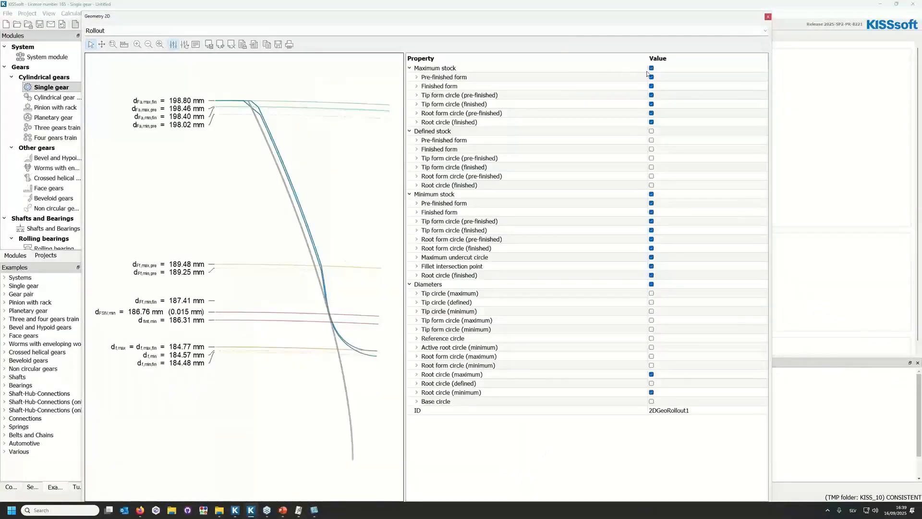
# Display only the maximum stock contours by hiding the minimum stock and diameters, and widen the plot area.
pyautogui.click(652, 67)
pyautogui.click(651, 194)
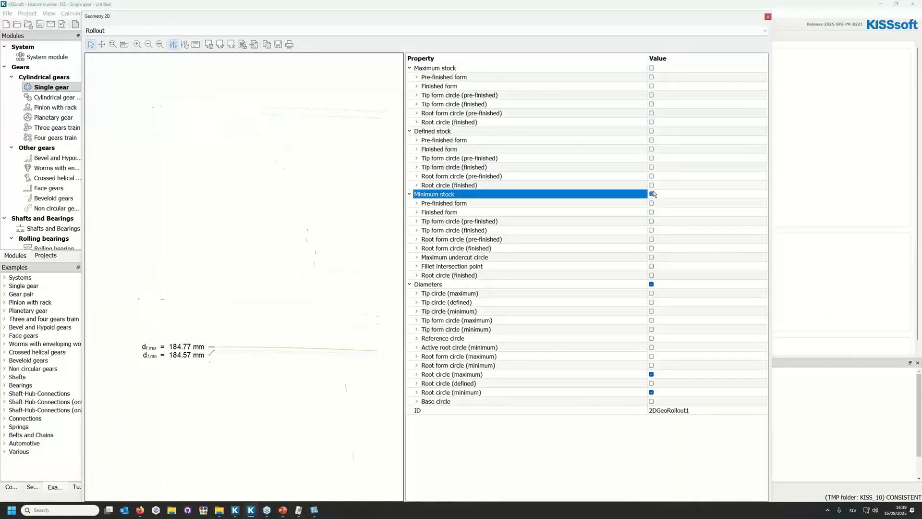
pyautogui.click(651, 68)
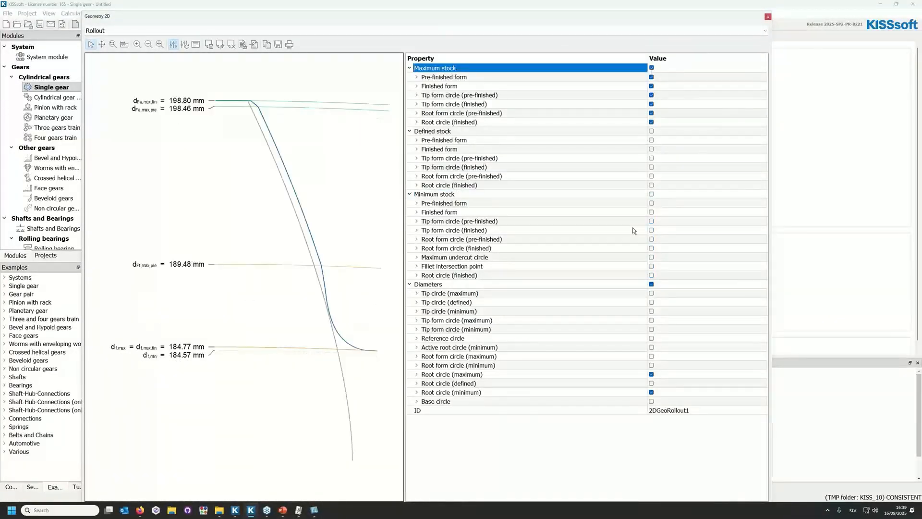
pyautogui.click(651, 284)
pyautogui.click(651, 284)
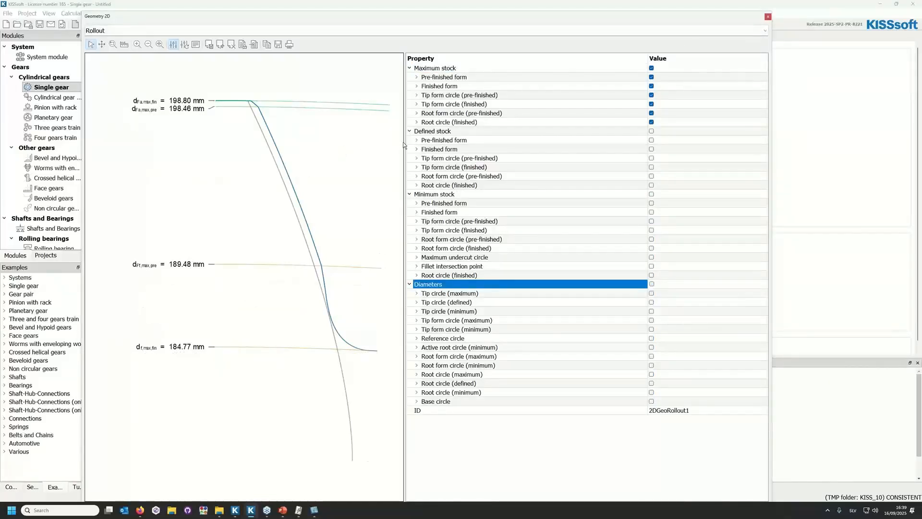
pyautogui.moveTo(405, 144); pyautogui.dragTo(578, 170)
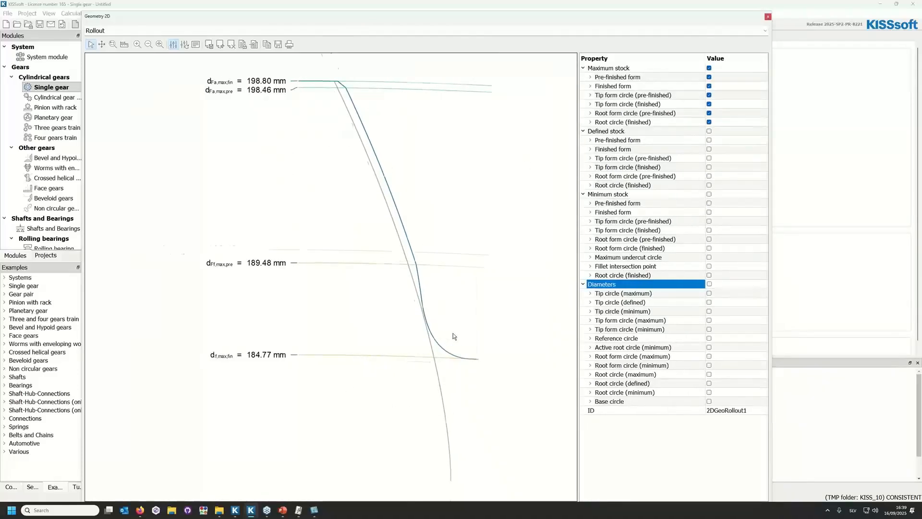
# Examine the root area of the maximum stock contours, and switch the plot to only the minimum stock contours.
pyautogui.scroll(2, 451, 333)
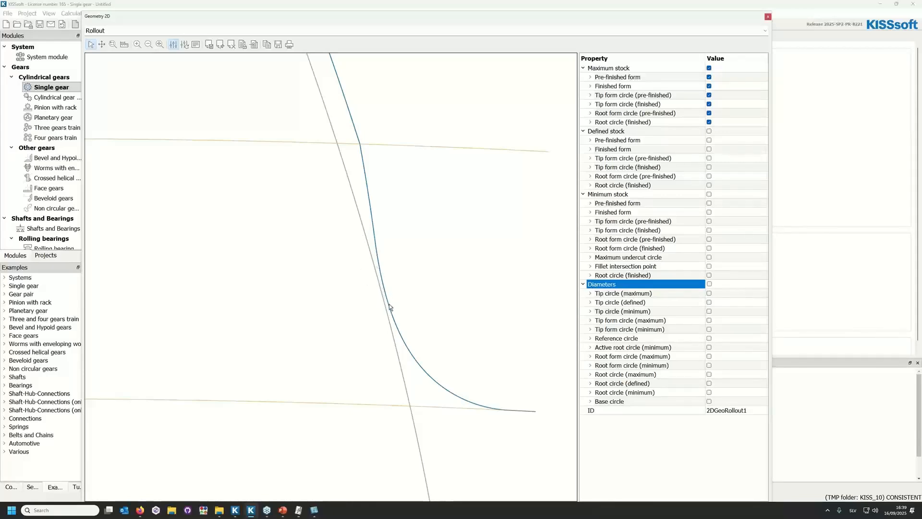
pyautogui.scroll(-3, 385, 318)
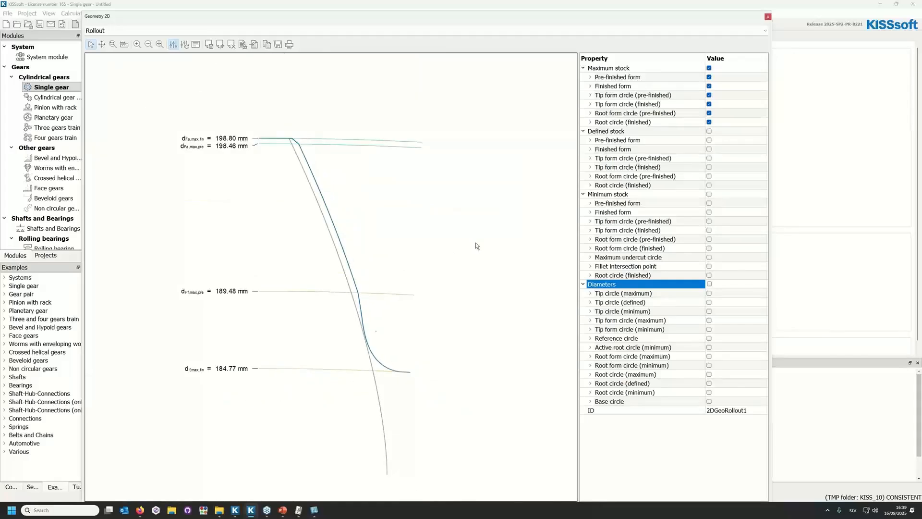
pyautogui.click(710, 68)
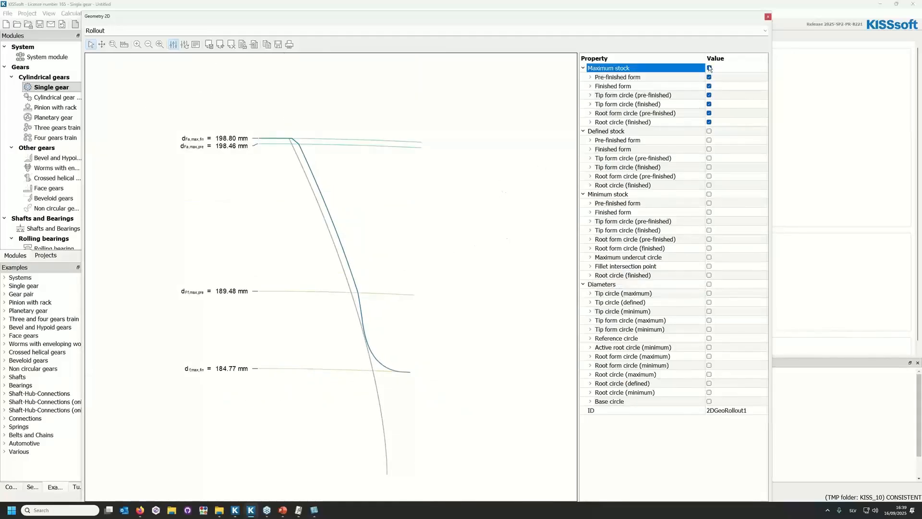
pyautogui.click(710, 195)
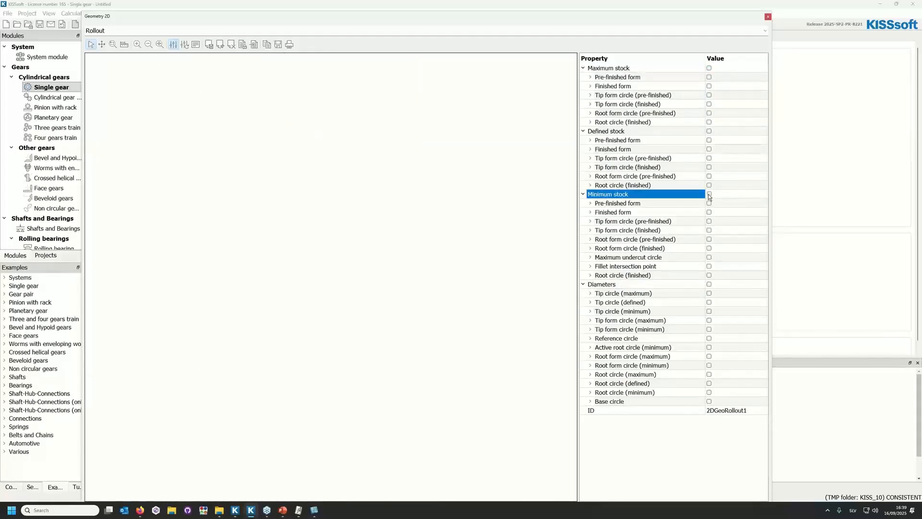
pyautogui.click(709, 194)
# Inspect the minimum stock undercut near the tooth root and add the minimum active root circle to the plot.
pyautogui.scroll(5, 367, 297)
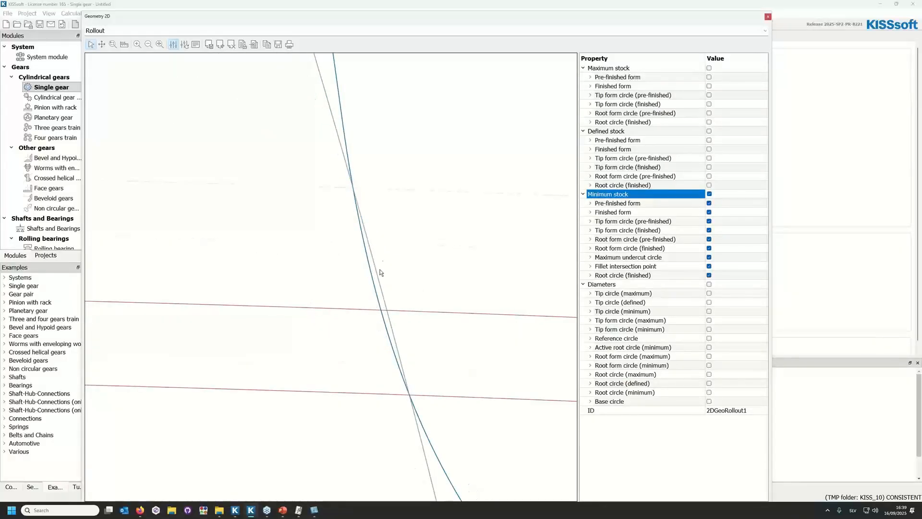
pyautogui.scroll(-2, 365, 247)
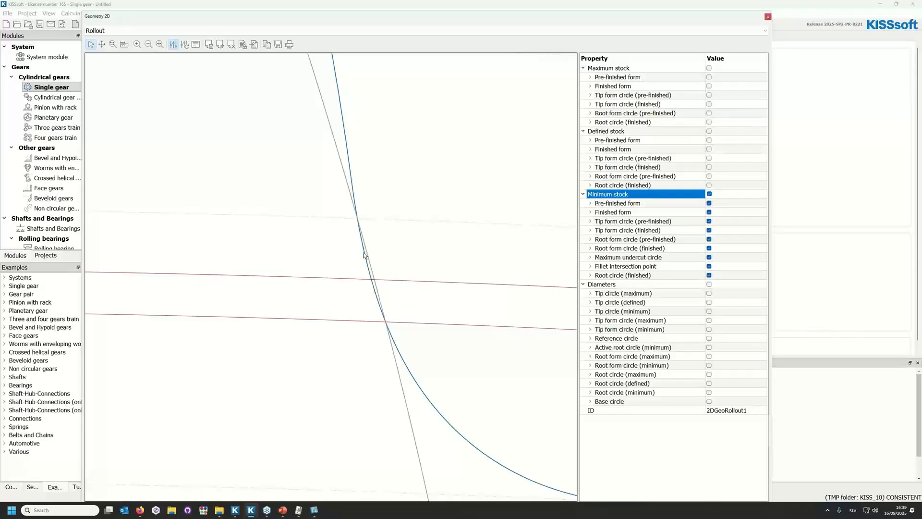
pyautogui.scroll(-3, 394, 299)
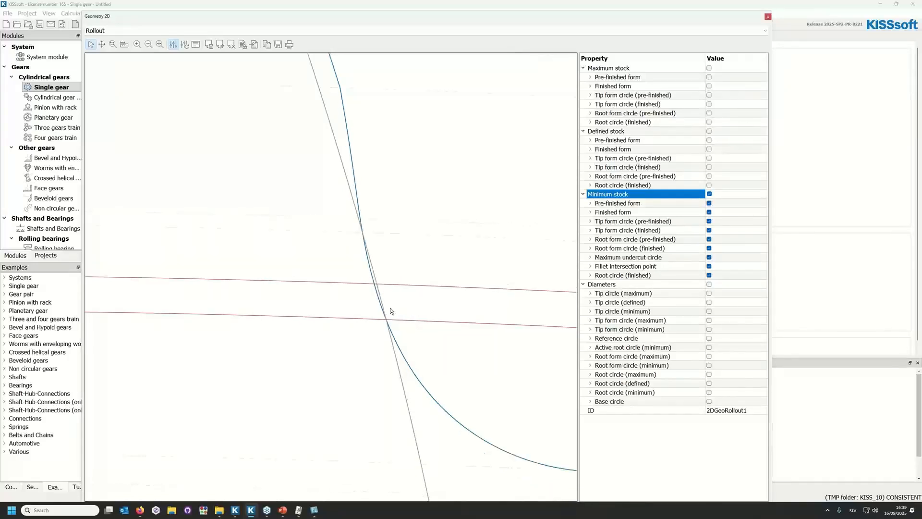
pyautogui.scroll(-1, 396, 294)
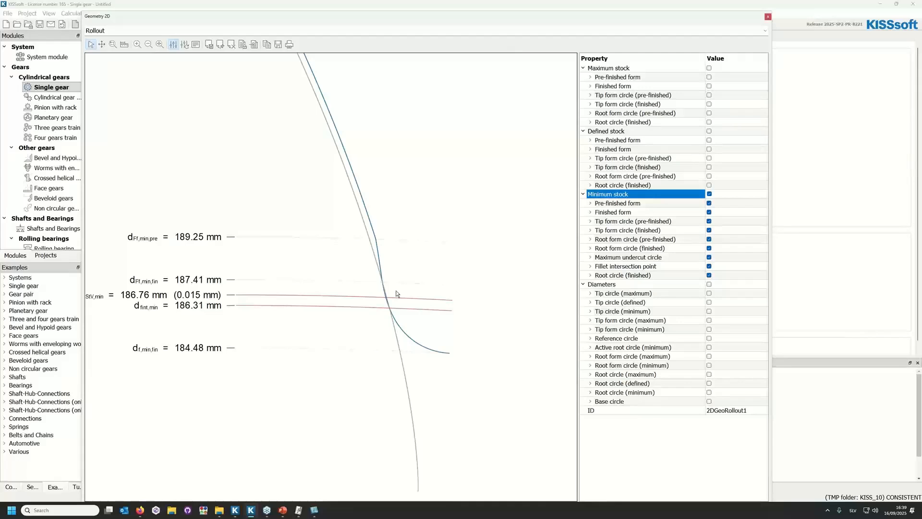
pyautogui.scroll(-2, 433, 281)
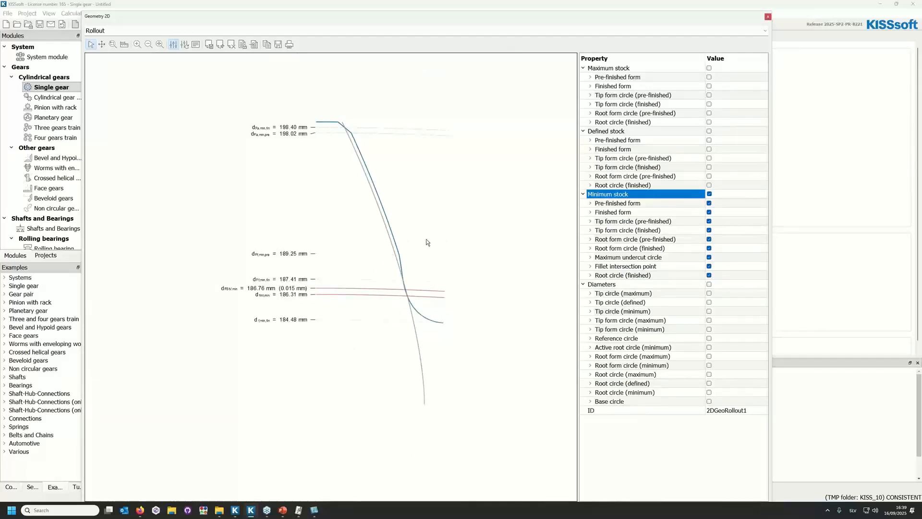
pyautogui.scroll(3, 403, 297)
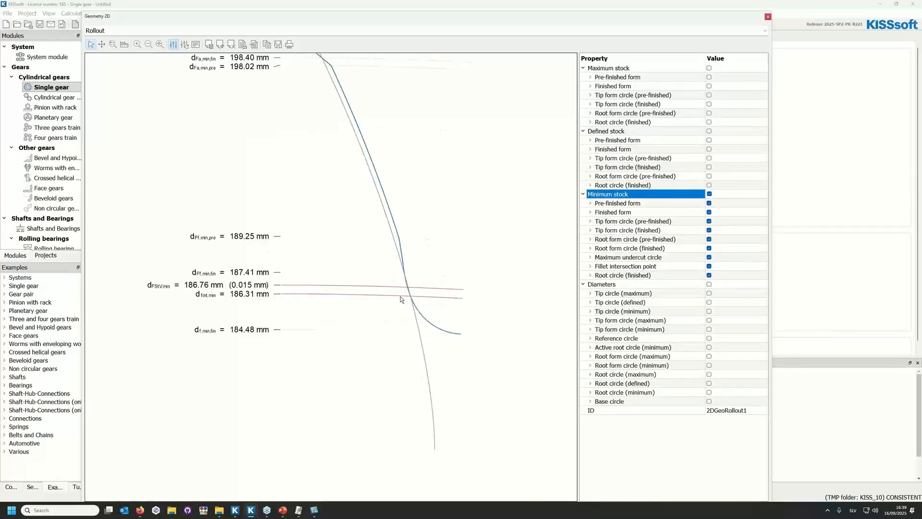
pyautogui.click(709, 348)
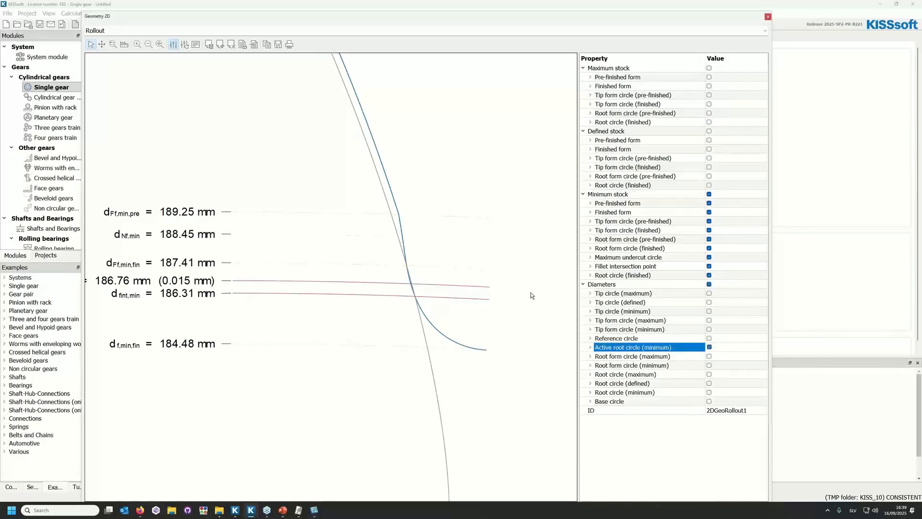
pyautogui.scroll(-2, 533, 296)
pyautogui.scroll(1, 408, 279)
pyautogui.scroll(1, 404, 274)
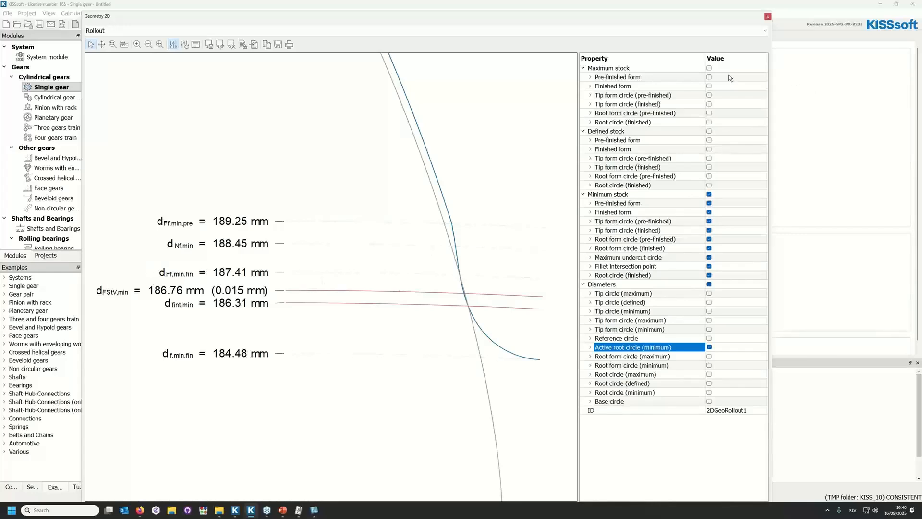
# Switch the plot back to only the maximum stock contours and move the graphic window away from the main window.
pyautogui.click(709, 68)
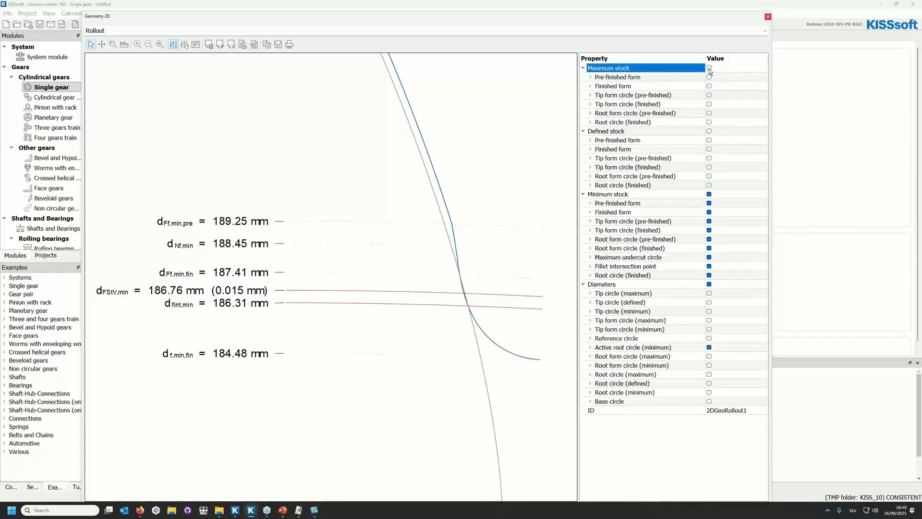
pyautogui.click(710, 194)
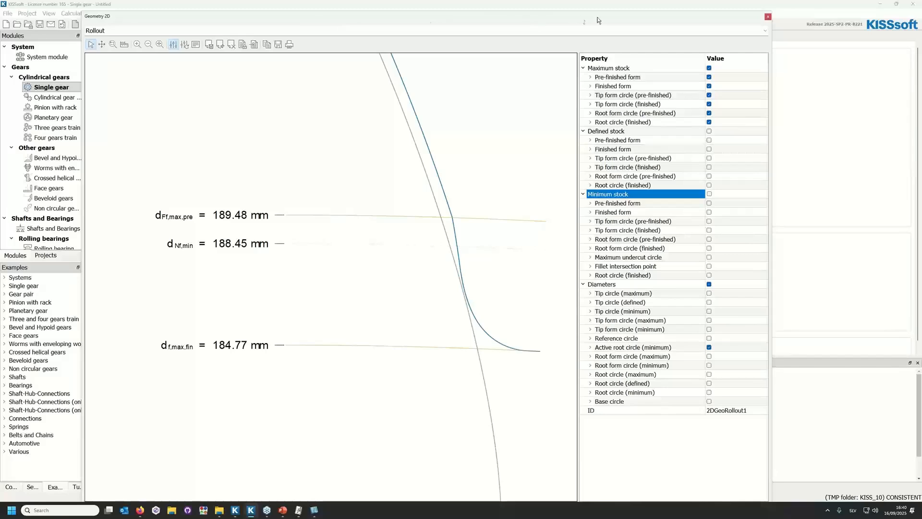
pyautogui.moveTo(602, 18); pyautogui.dragTo(0, 22)
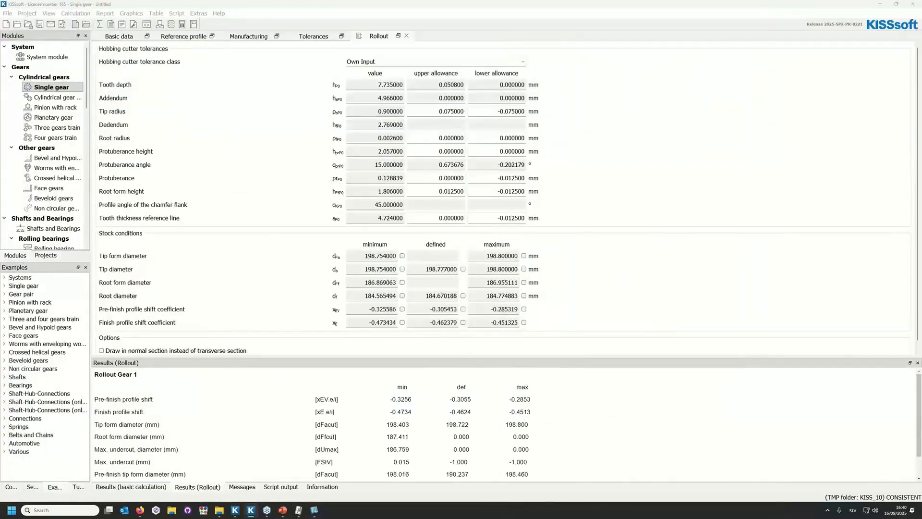
# Set the maximum measurement over 2 pins for the final machining stock to 201.2 mm, accept the calculated stock and rerun Rollout.
pyautogui.click(184, 36)
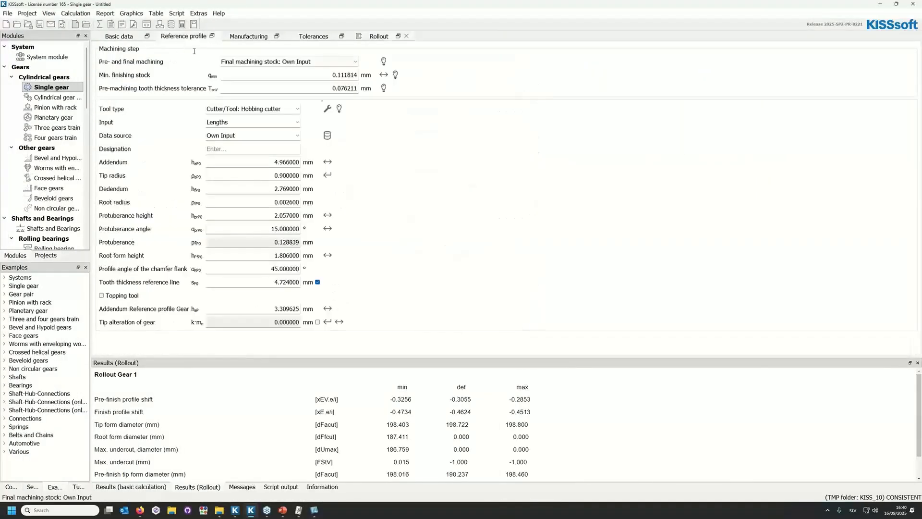
pyautogui.click(384, 74)
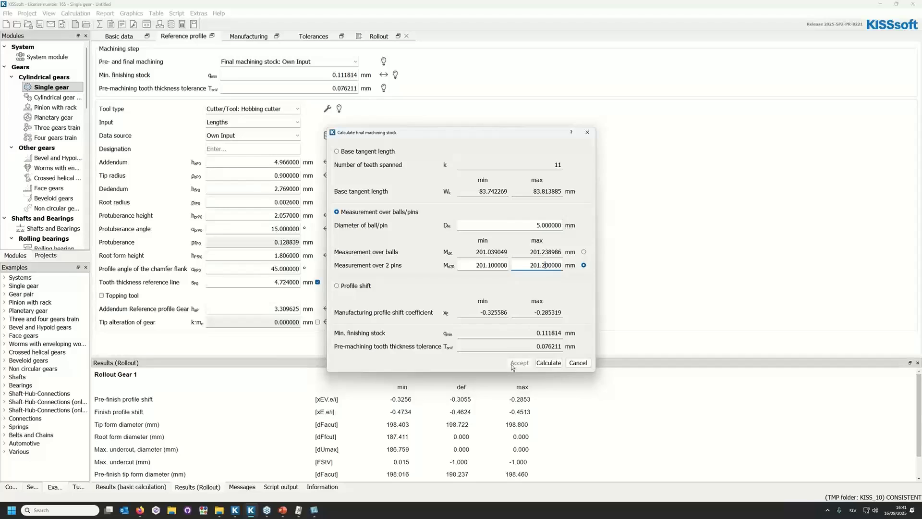
pyautogui.click(557, 364)
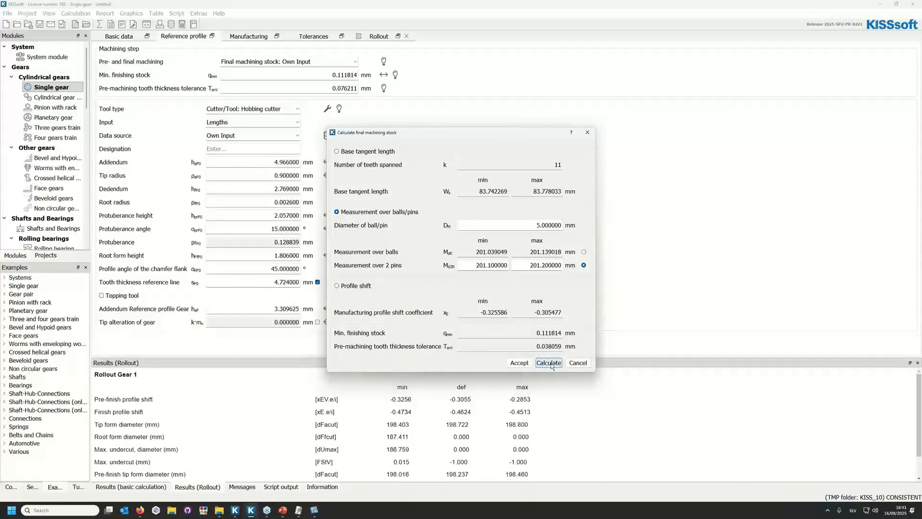
pyautogui.click(520, 363)
pyautogui.click(390, 36)
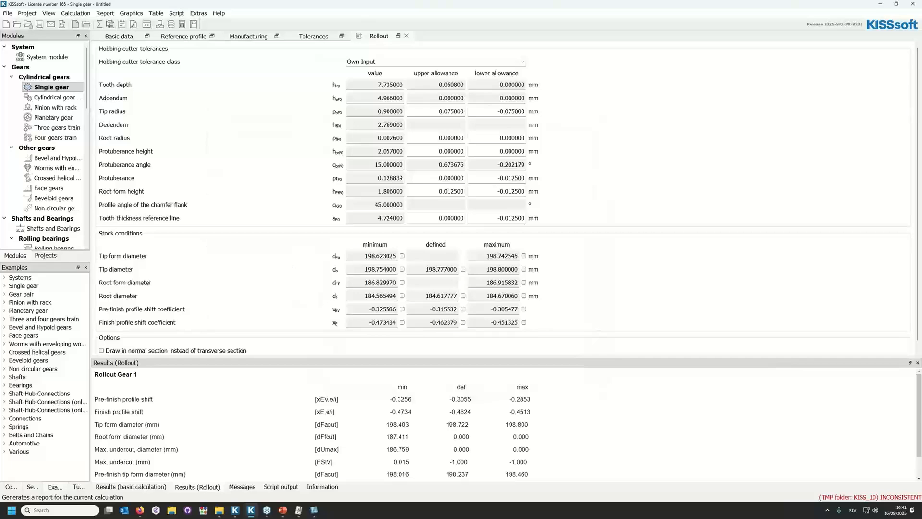
pyautogui.click(533, 270)
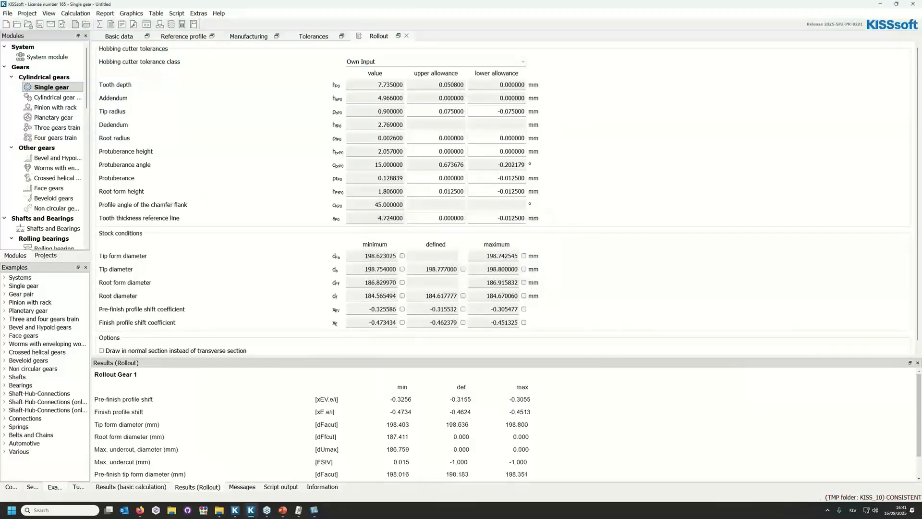
# Bring the Rollout graphic back into view, examine the maximum stock contour at the tooth root and move the window away again.
pyautogui.moveTo(0, 26); pyautogui.dragTo(567, 6)
pyautogui.scroll(3, 533, 288)
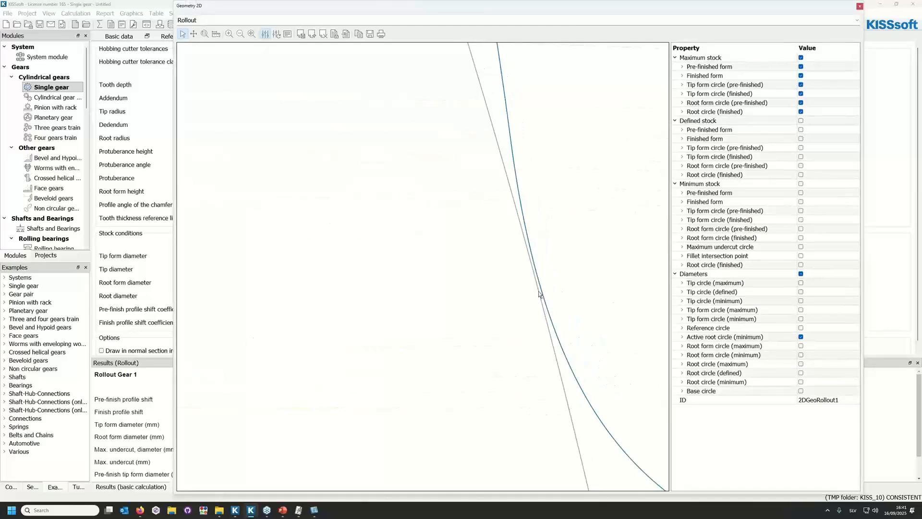
pyautogui.scroll(-2, 530, 287)
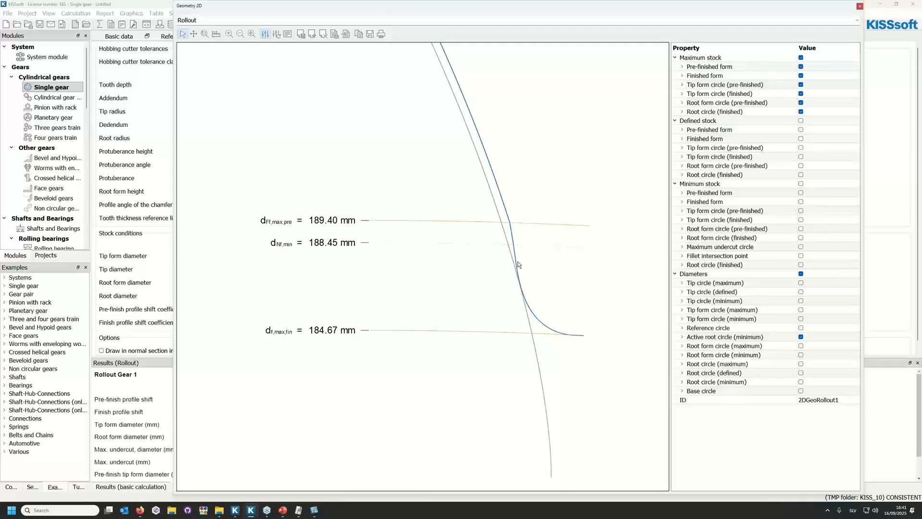
pyautogui.moveTo(610, 8); pyautogui.dragTo(0, 24)
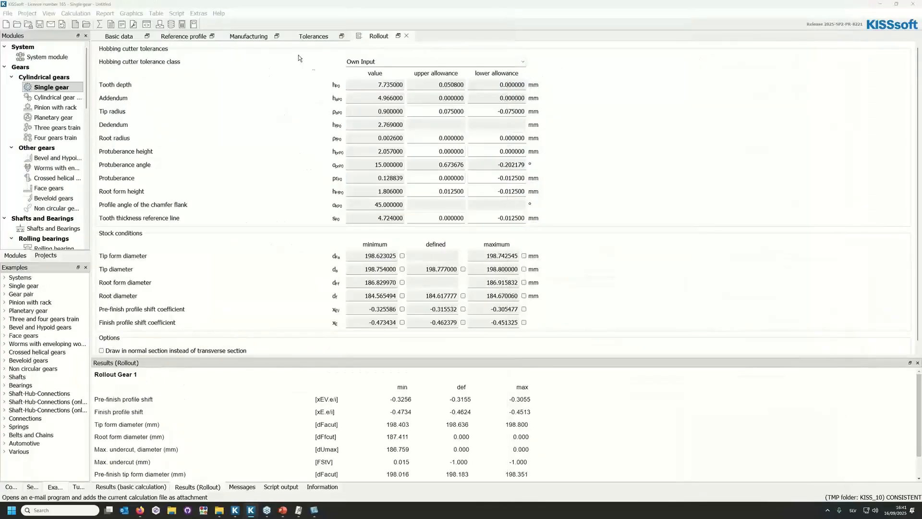
# Set the hobbing cutter's protuberance angle to 13.5° in the reference profile and rerun the Rollout calculation.
pyautogui.click(182, 36)
pyautogui.doubleClick(256, 231)
pyautogui.write('13.5')
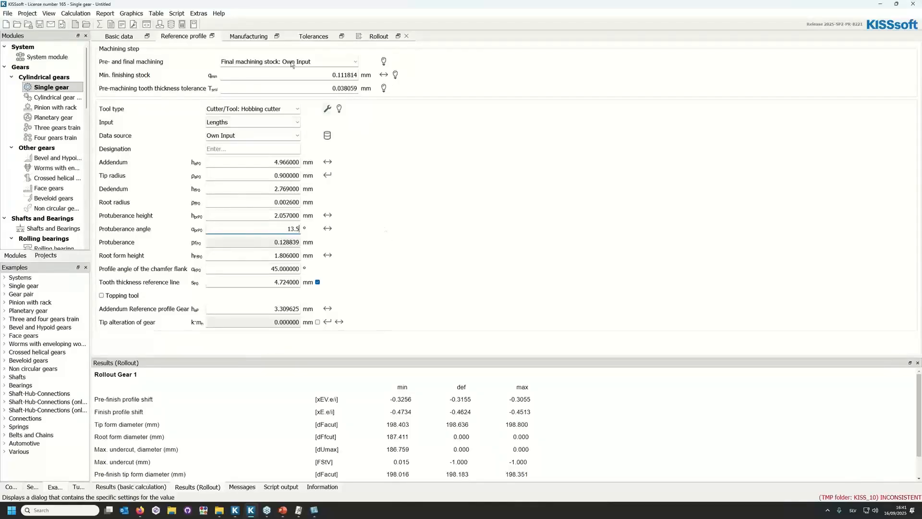
pyautogui.click(378, 37)
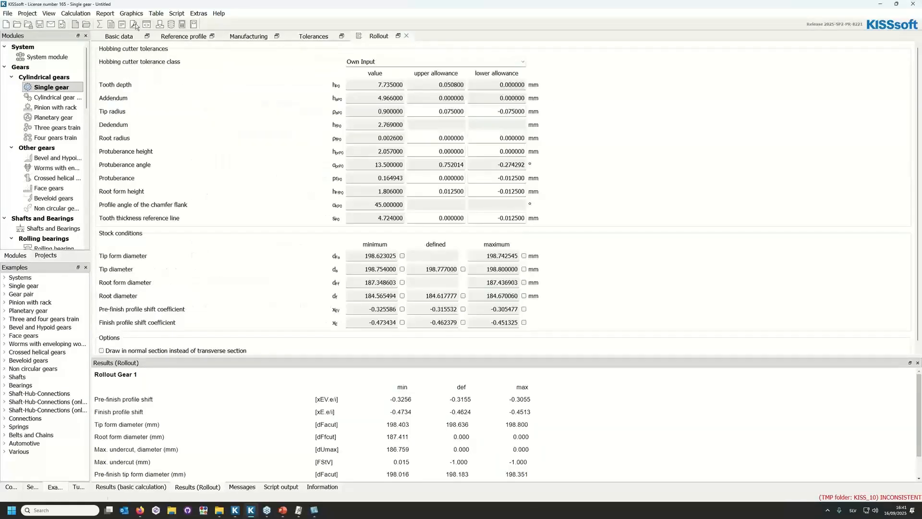
pyautogui.click(100, 25)
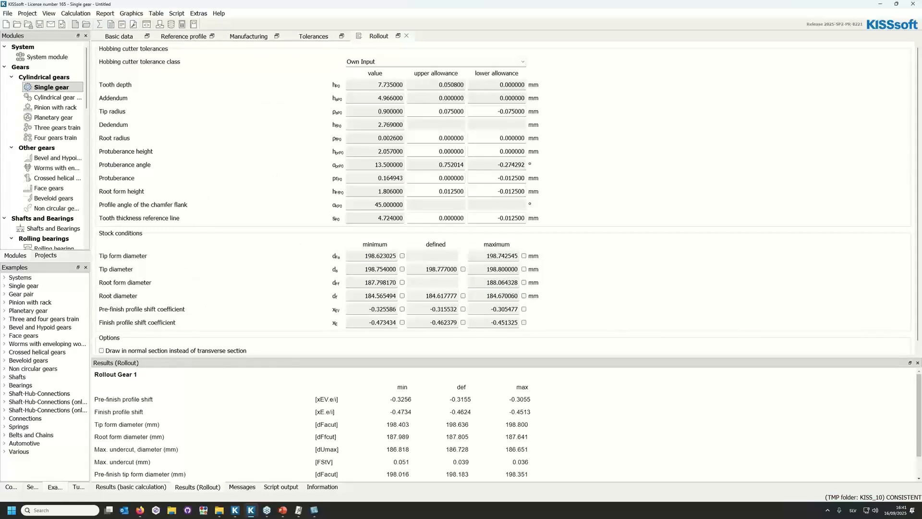
# Return the Rollout graphic to view and display all maximum stock elements, including the finished root form circle, maximum undercut circle and fillet intersection point.
pyautogui.moveTo(1, 56); pyautogui.dragTo(423, 29)
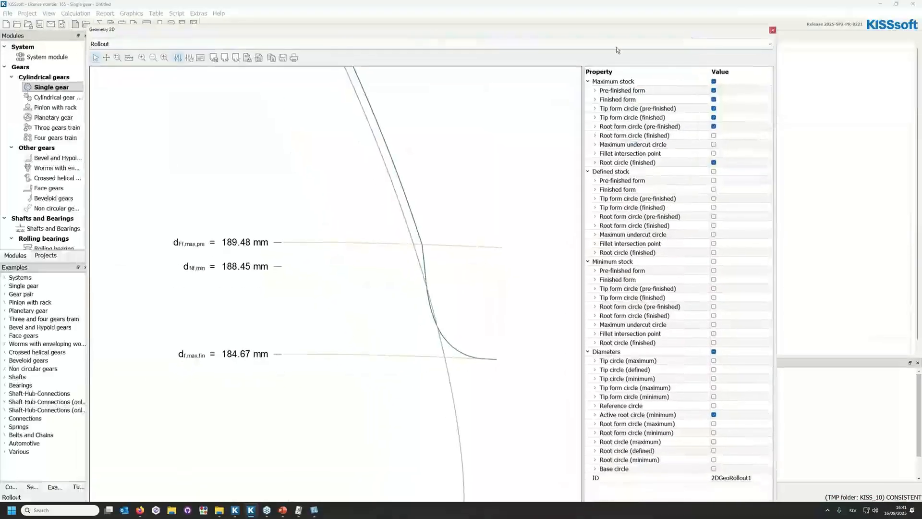
pyautogui.moveTo(753, 31); pyautogui.dragTo(772, 8)
pyautogui.scroll(-3, 540, 269)
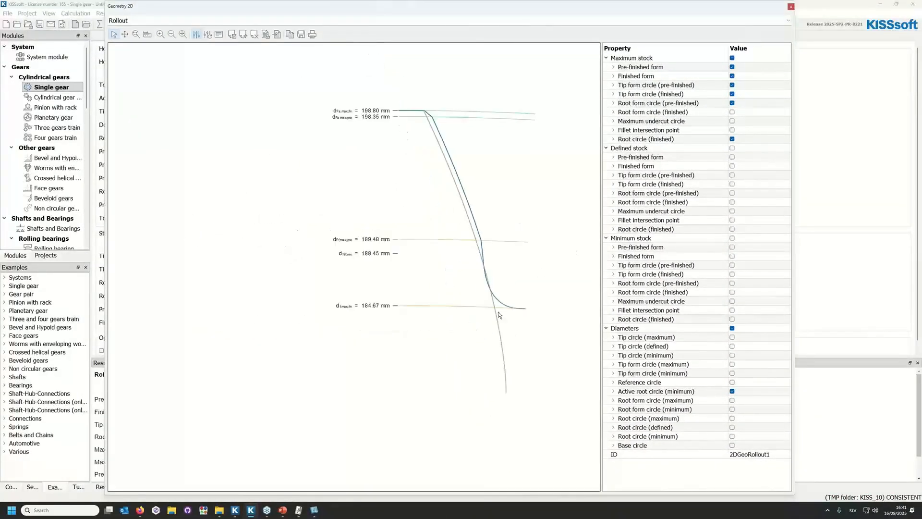
pyautogui.scroll(2, 507, 285)
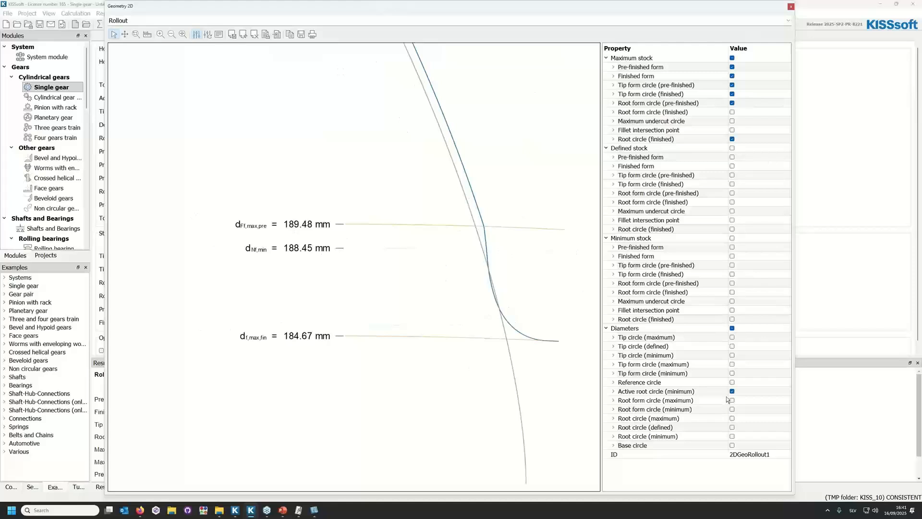
pyautogui.click(732, 58)
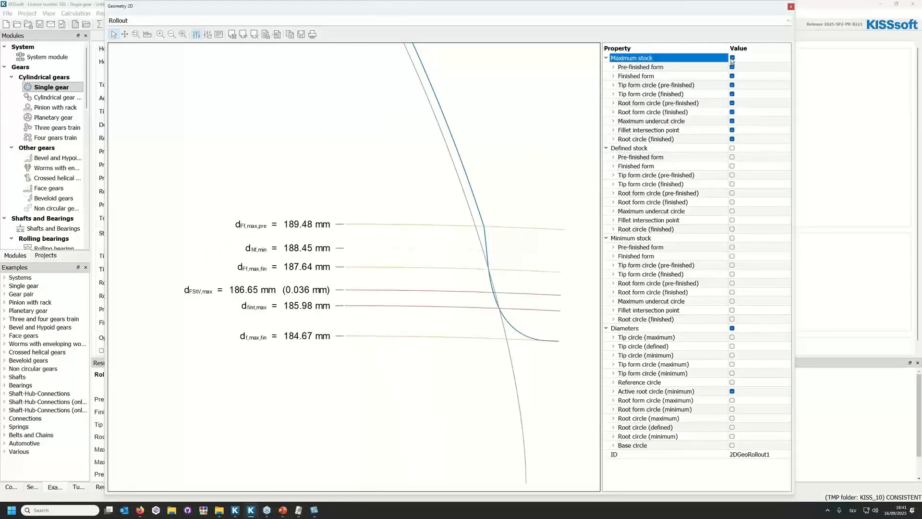
pyautogui.scroll(2, 492, 236)
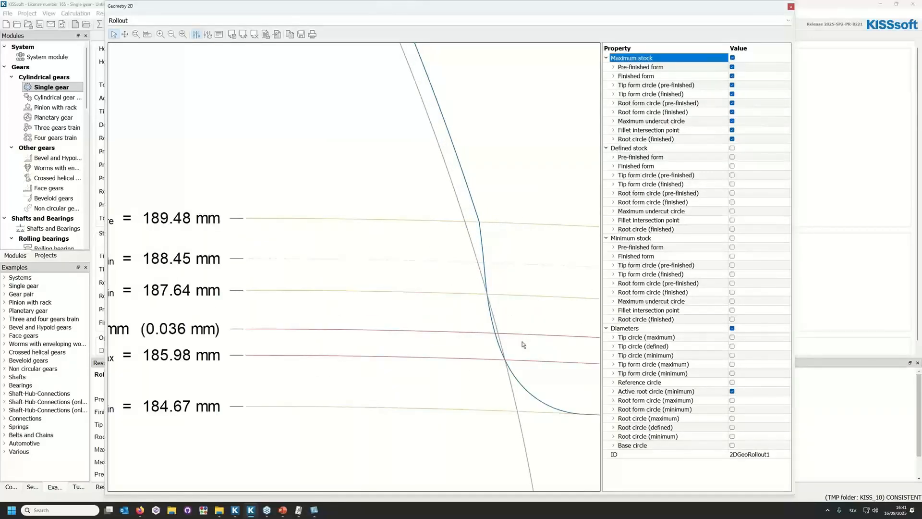
pyautogui.scroll(-1, 346, 270)
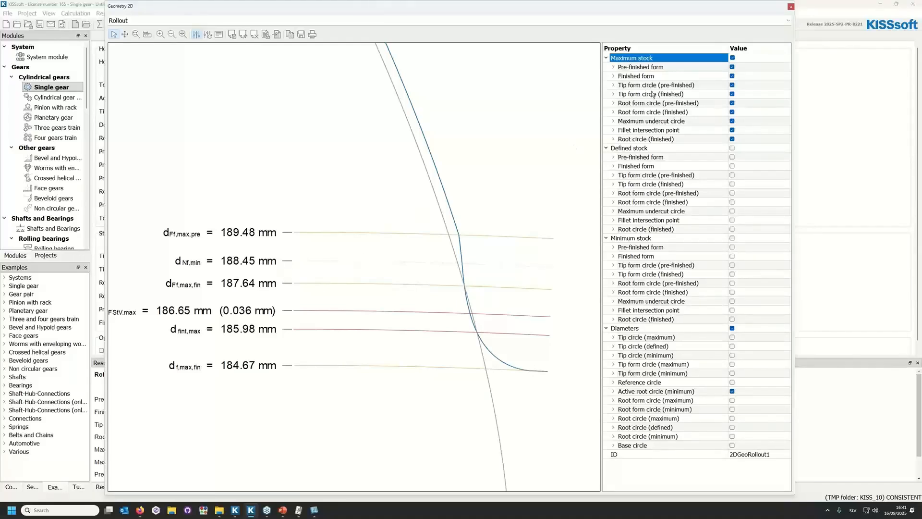
# Show all minimum stock elements in the plot and hide the maximum stock ones to inspect the tooth form.
pyautogui.click(732, 239)
pyautogui.click(732, 238)
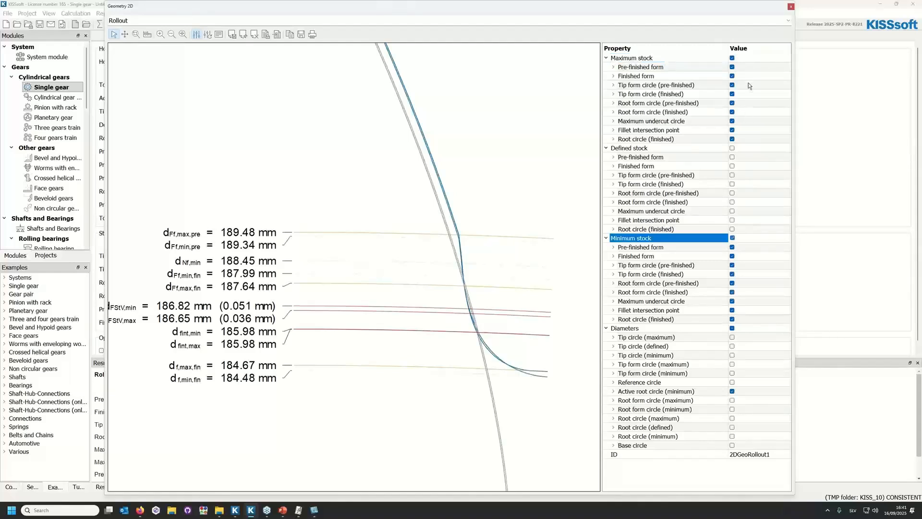
pyautogui.click(732, 58)
pyautogui.click(732, 59)
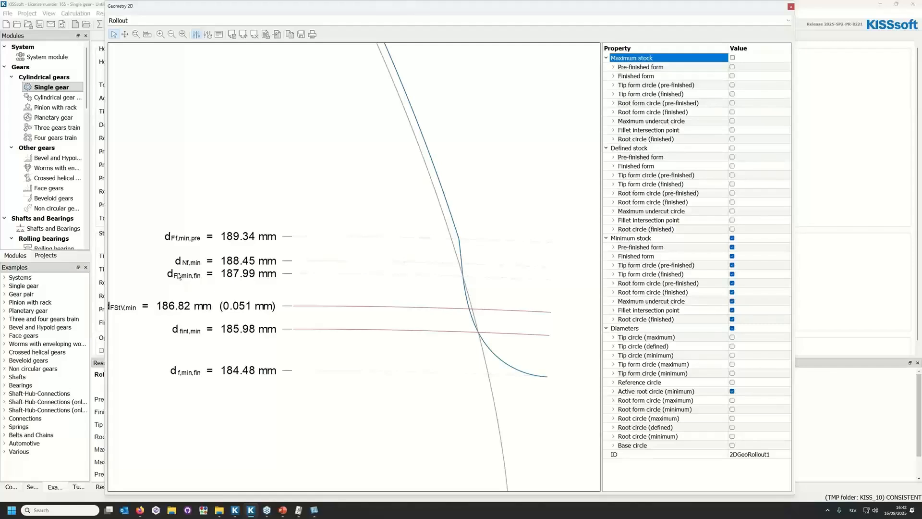
pyautogui.scroll(-2, 370, 336)
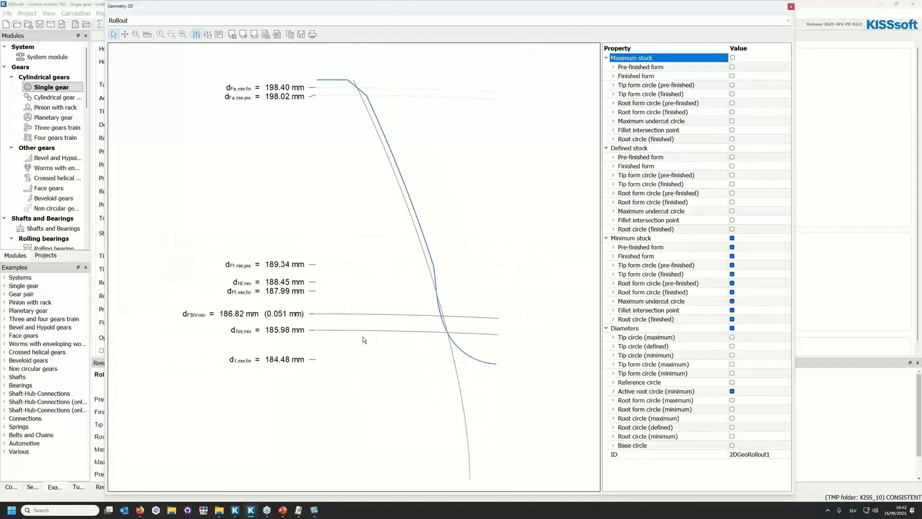
# Hide the minimum active root circle, show the maximum and minimum root circles, and examine the minimum stock root contour against them.
pyautogui.click(732, 391)
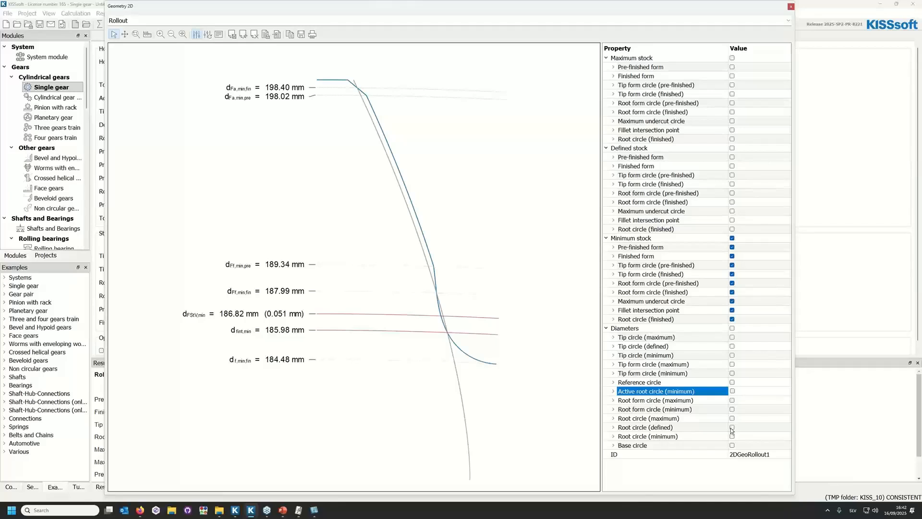
pyautogui.click(732, 418)
pyautogui.click(732, 436)
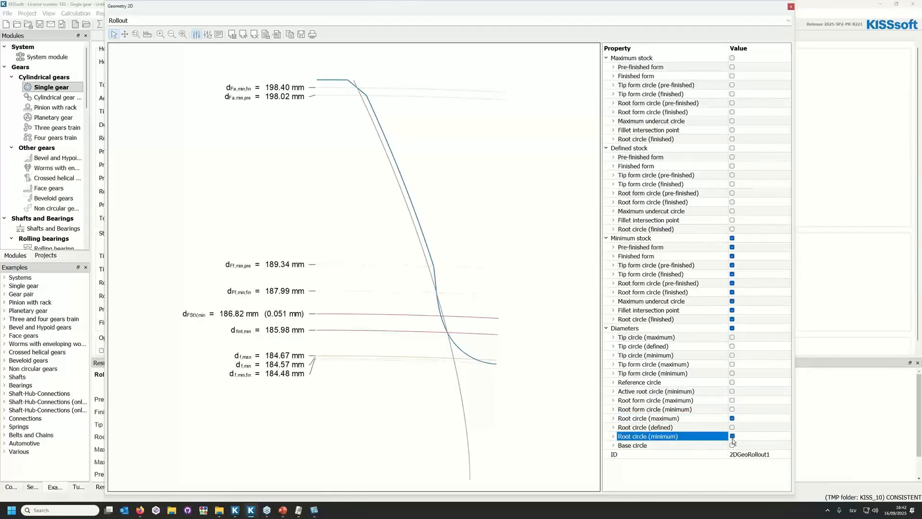
pyautogui.scroll(8, 509, 374)
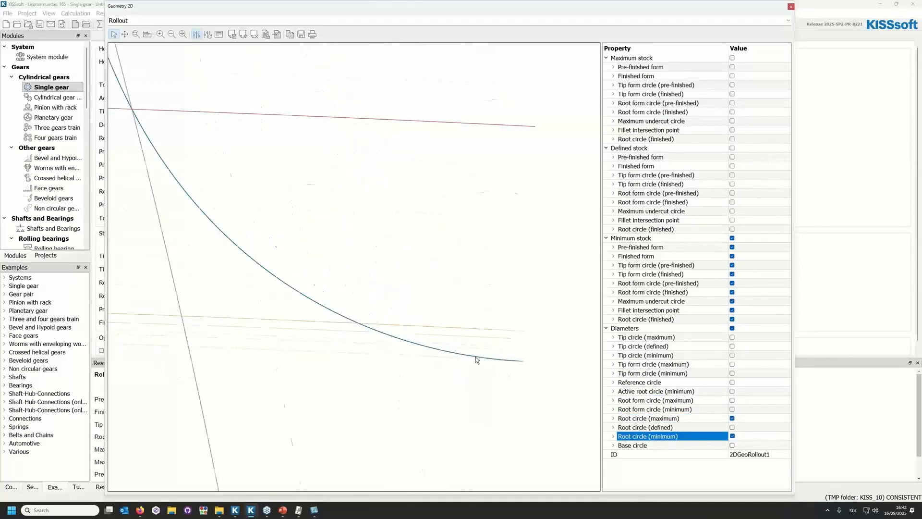
pyautogui.scroll(-6, 532, 354)
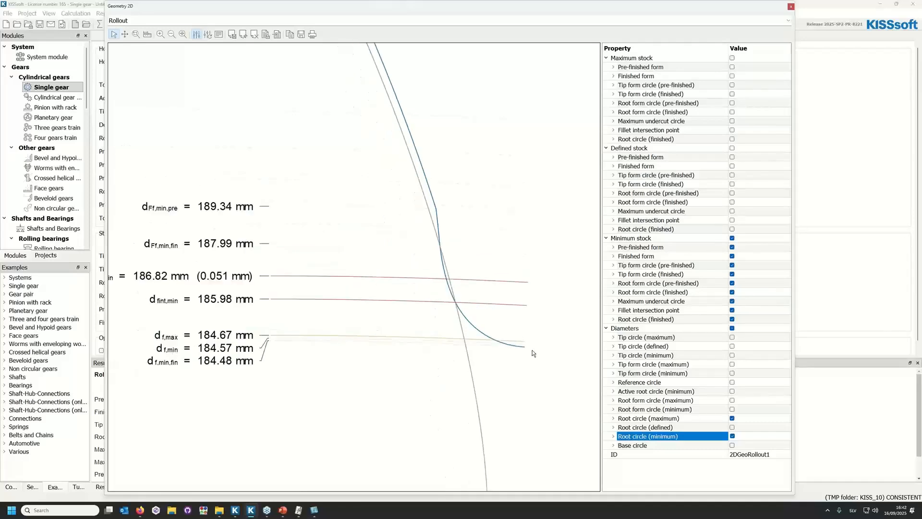
pyautogui.scroll(6, 533, 353)
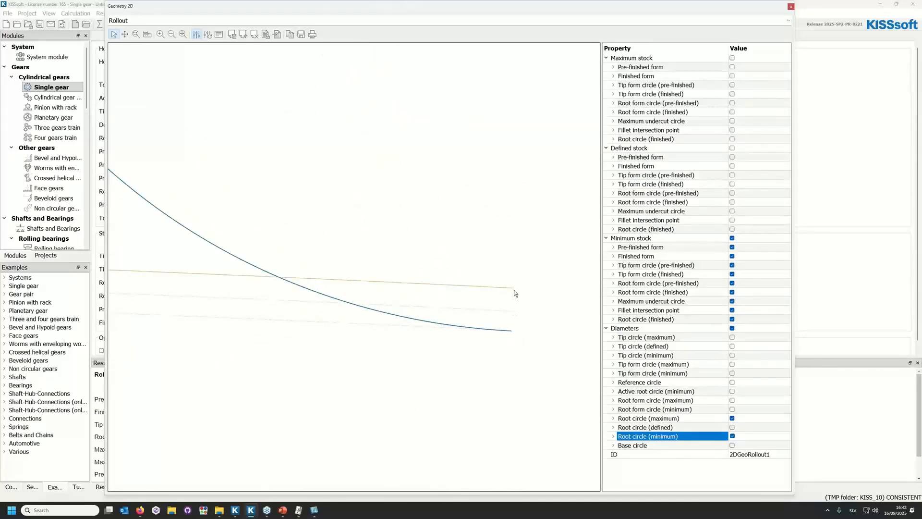
pyautogui.scroll(-5, 518, 330)
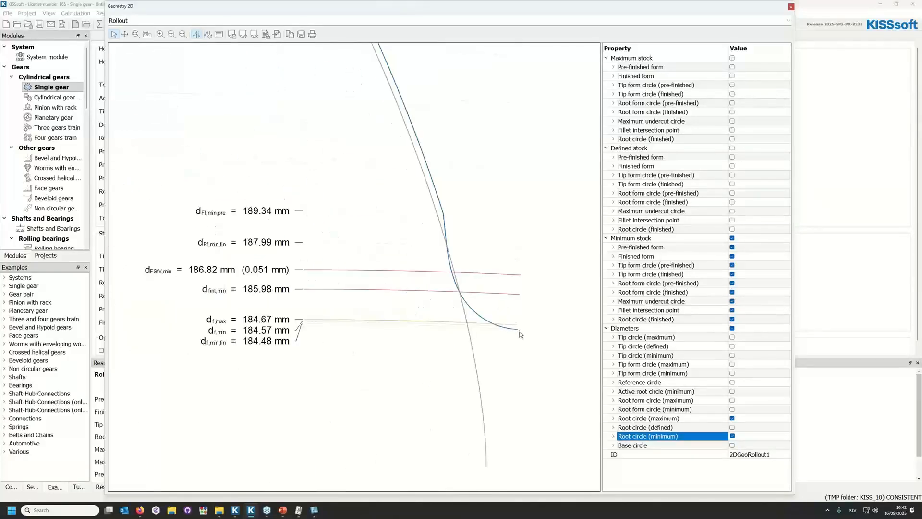
pyautogui.scroll(4, 518, 331)
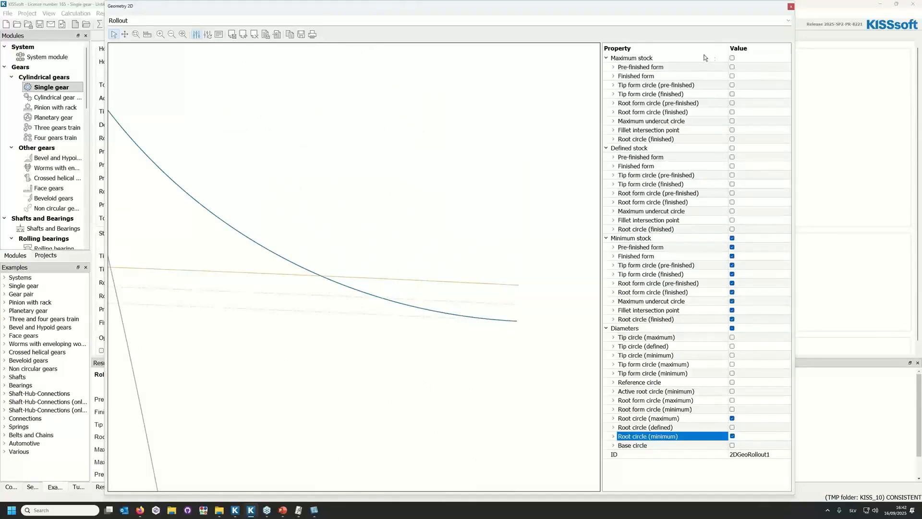
# Show all maximum stock elements and hide the minimum stock ones to inspect the root, then move the graphic window out of the way.
pyautogui.click(733, 58)
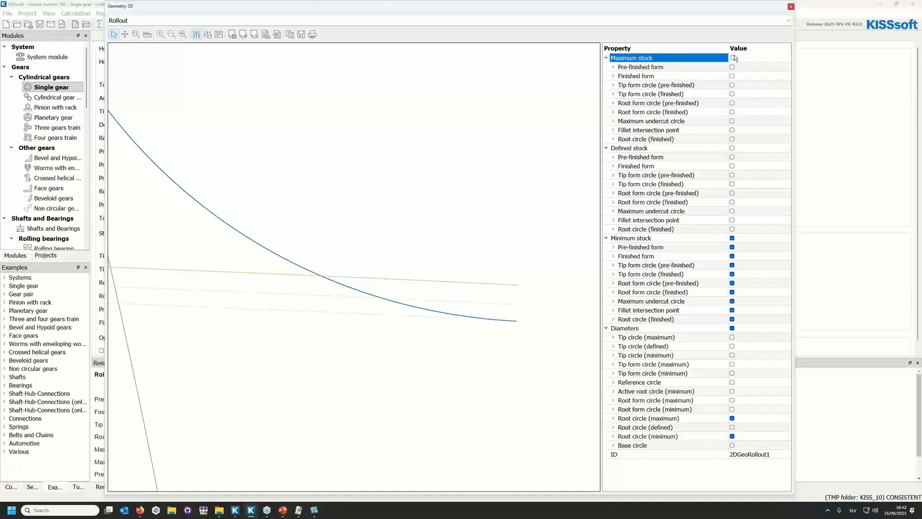
pyautogui.click(733, 238)
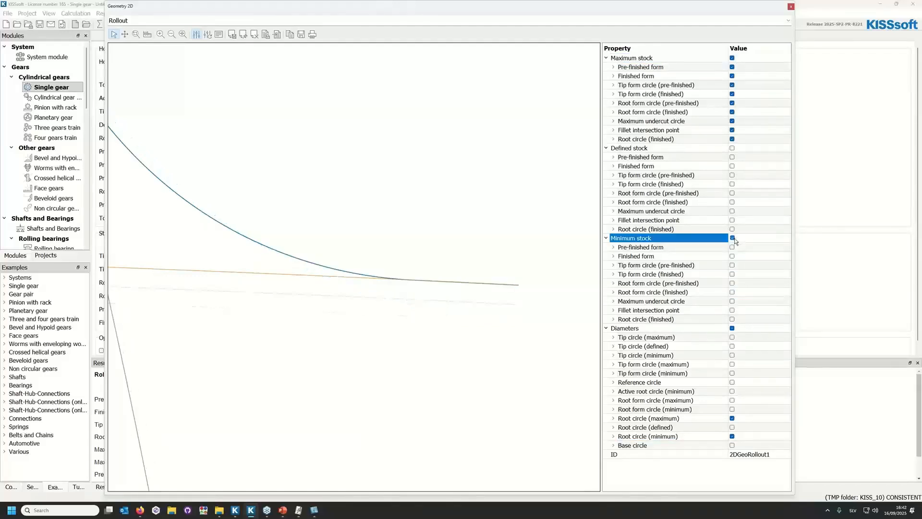
pyautogui.scroll(-4, 473, 298)
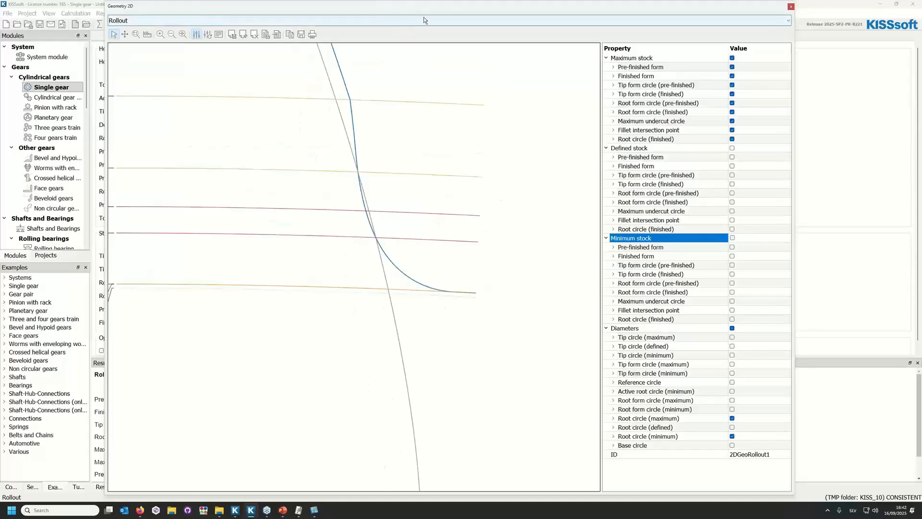
pyautogui.moveTo(448, 7); pyautogui.dragTo(0, 24)
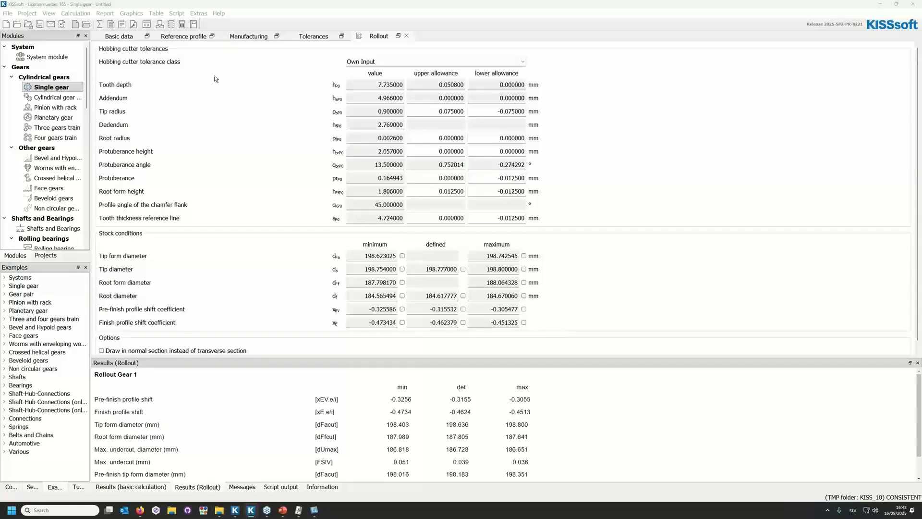
# Generate the Rollout report and enlarge it to review the hobbing cutter tolerances and stock sections.
pyautogui.click(115, 25)
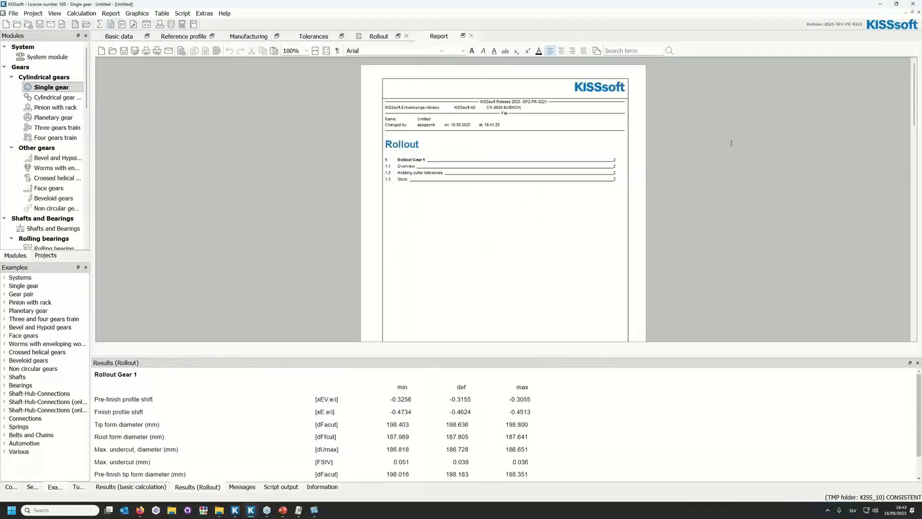
pyautogui.scroll(-10, 503, 202)
pyautogui.scroll(-3, 502, 241)
pyautogui.keyDown('ctrl'); pyautogui.scroll(1, 543, 206); pyautogui.keyUp('ctrl')
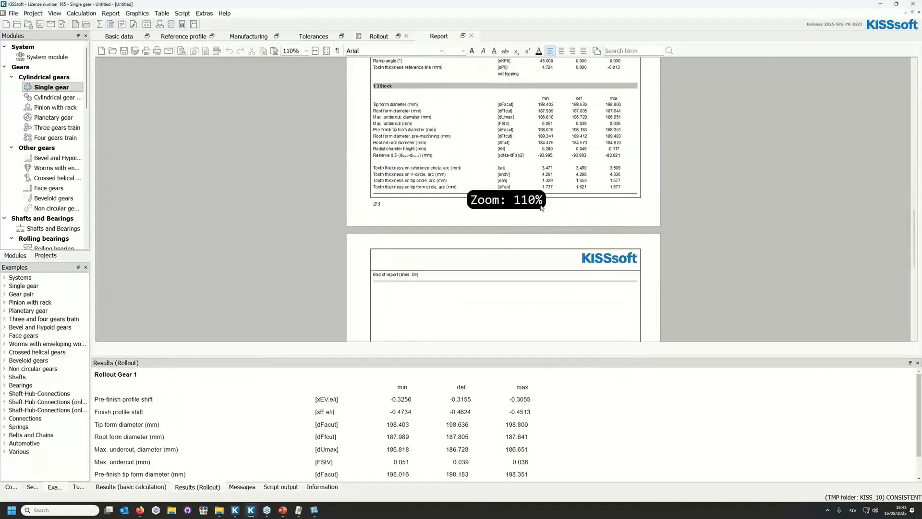
pyautogui.keyDown('ctrl'); pyautogui.scroll(6, 549, 177); pyautogui.keyUp('ctrl')
pyautogui.scroll(3, 781, 190)
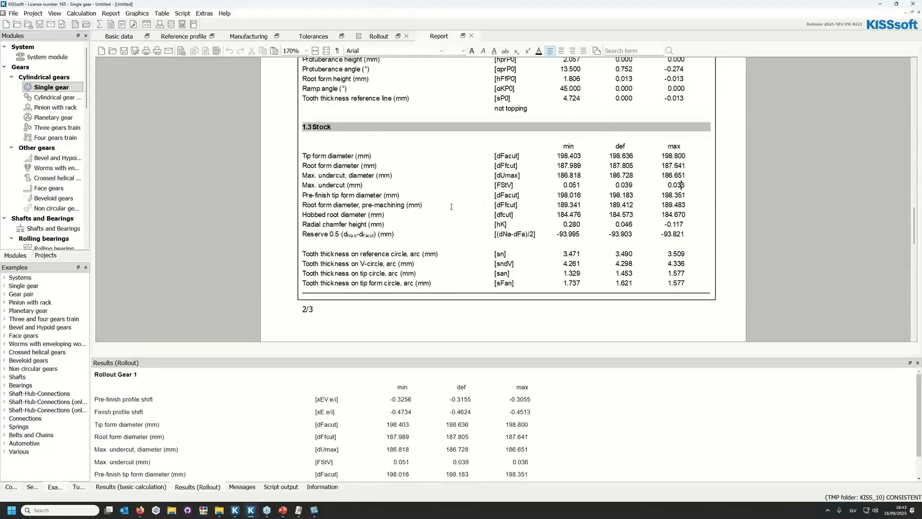
pyautogui.scroll(1, 447, 208)
pyautogui.scroll(8, 446, 208)
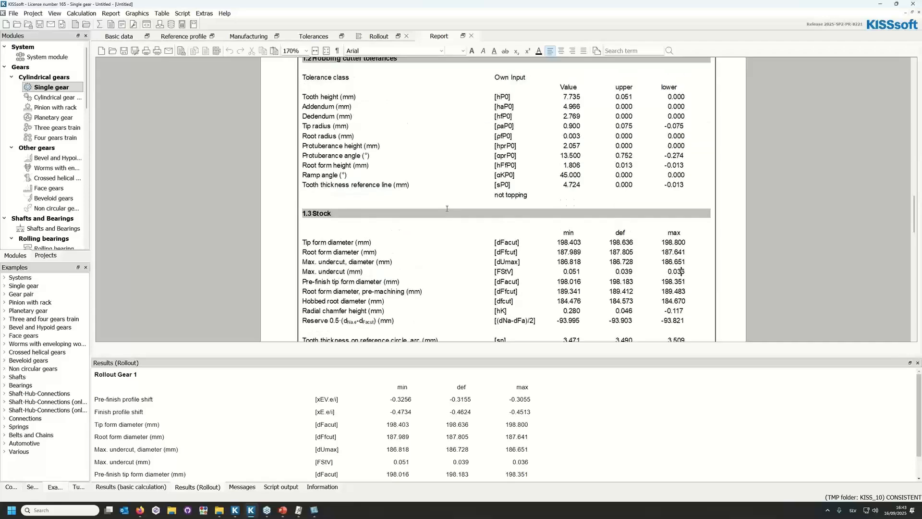
pyautogui.scroll(-6, 443, 211)
pyautogui.scroll(-4, 442, 211)
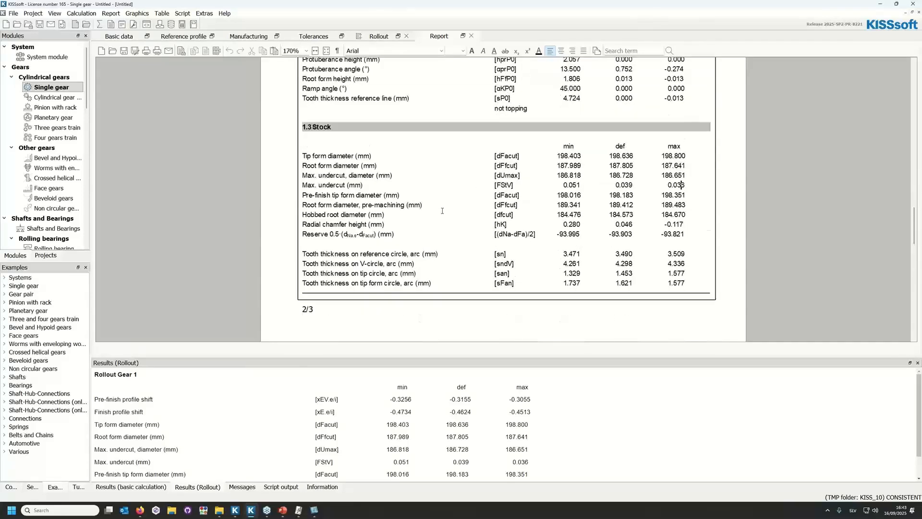
# Compare the root form diameter and hobbed root diameter rows of the report's stock section with the Rollout results.
pyautogui.moveTo(303, 165); pyautogui.dragTo(630, 167)
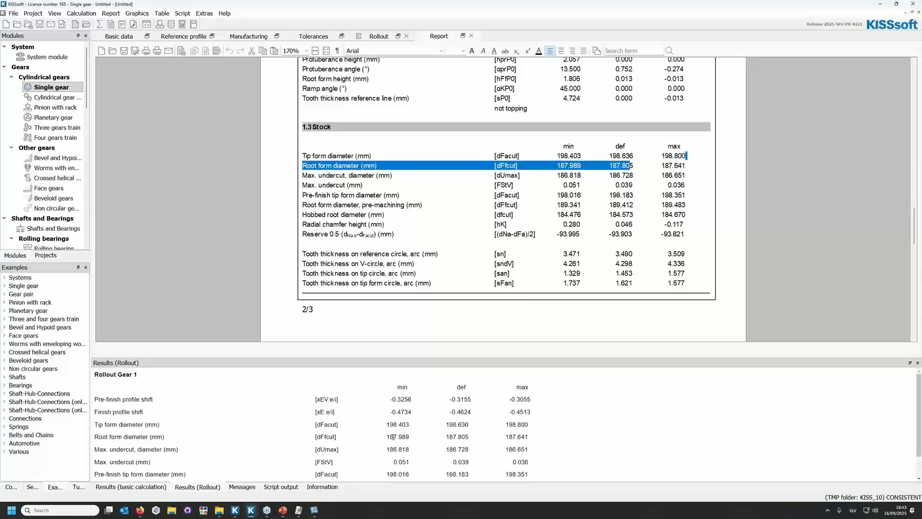
pyautogui.scroll(-2, 368, 444)
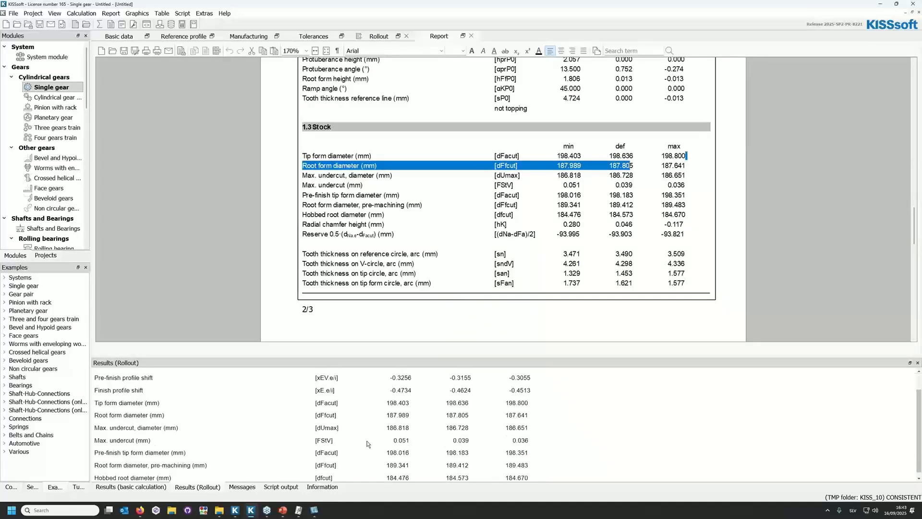
pyautogui.moveTo(99, 474); pyautogui.dragTo(565, 484)
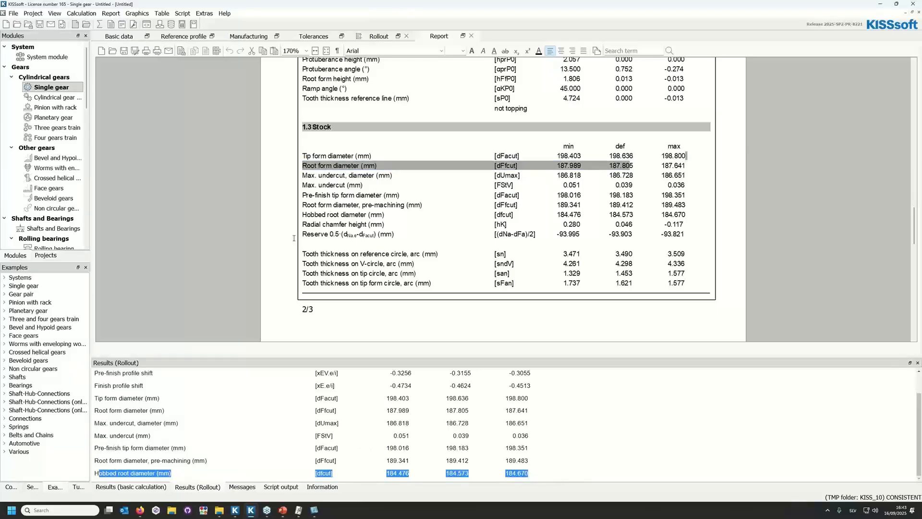
pyautogui.moveTo(304, 214); pyautogui.dragTo(707, 212)
pyautogui.click(698, 215)
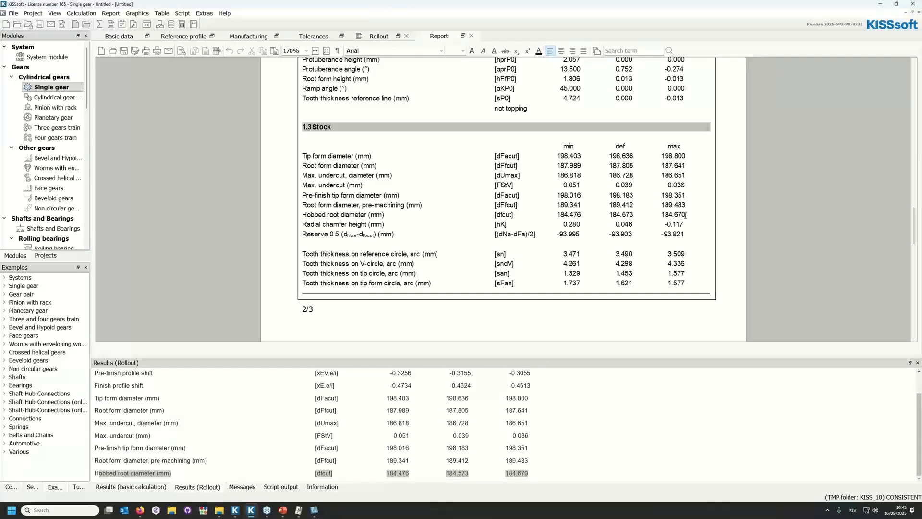
# Review the report's gear diameters and hobbing cutter tolerances, then return to the Rollout inputs.
pyautogui.scroll(5, 684, 215)
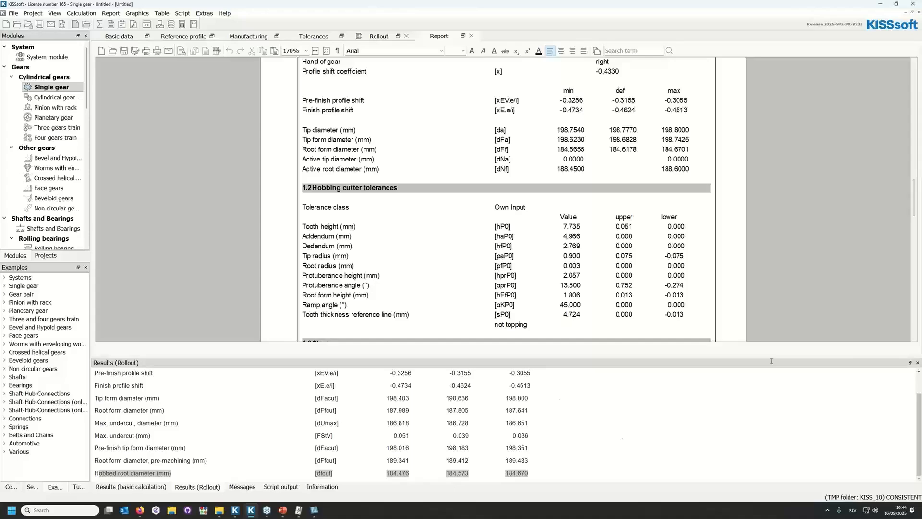
pyautogui.scroll(-6, 680, 301)
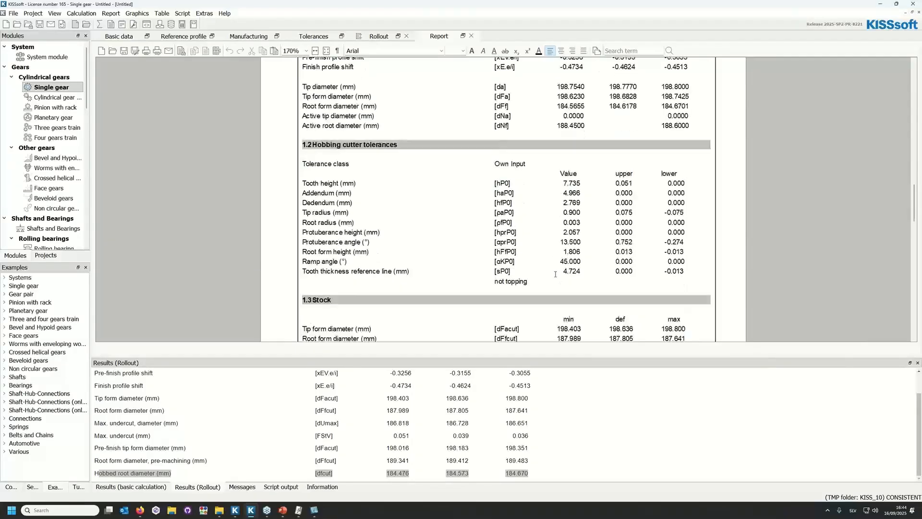
pyautogui.scroll(8, 538, 268)
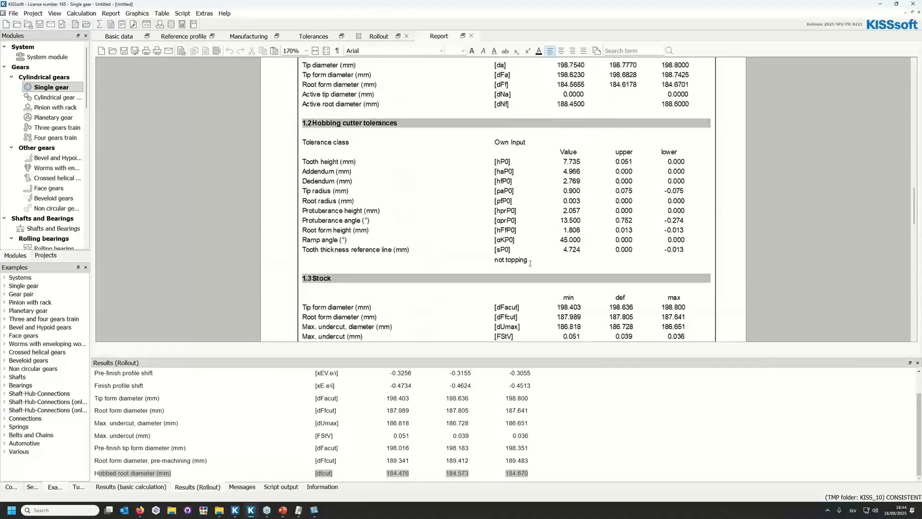
pyautogui.click(372, 38)
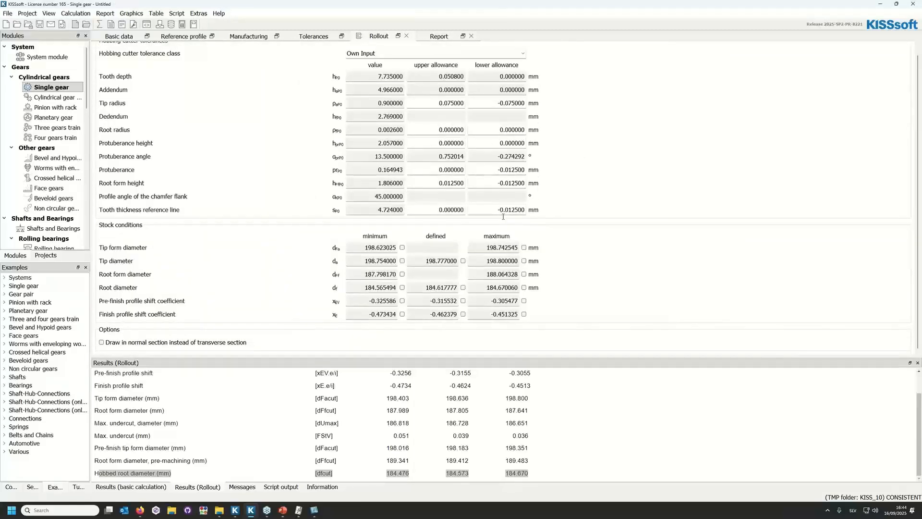
pyautogui.moveTo(282, 510)
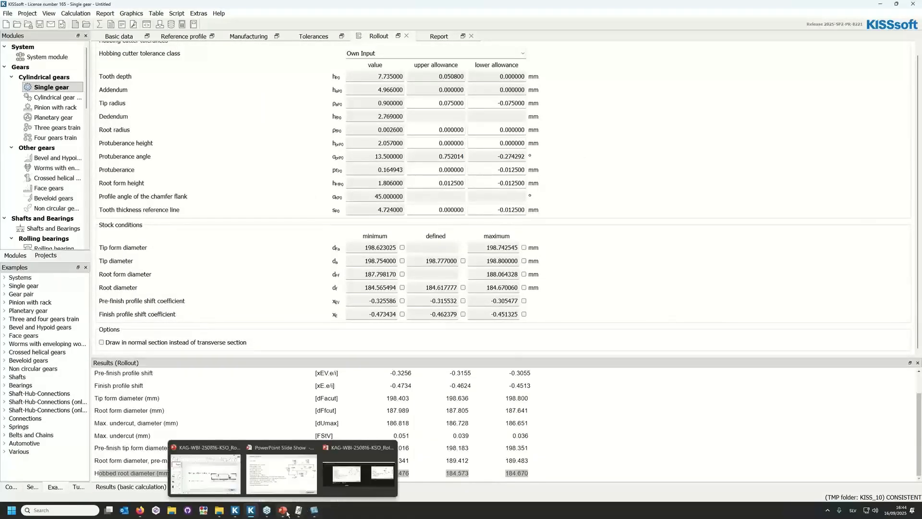
pyautogui.click(285, 488)
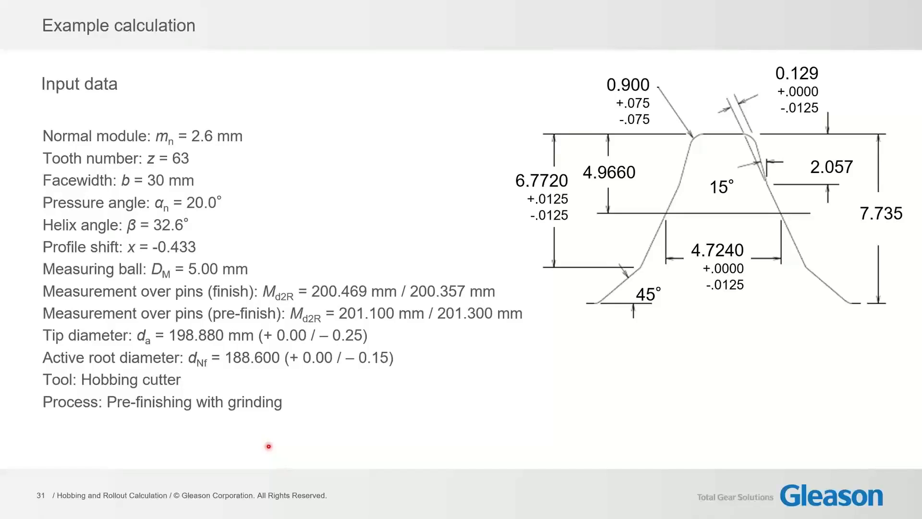
pyautogui.press('Right')
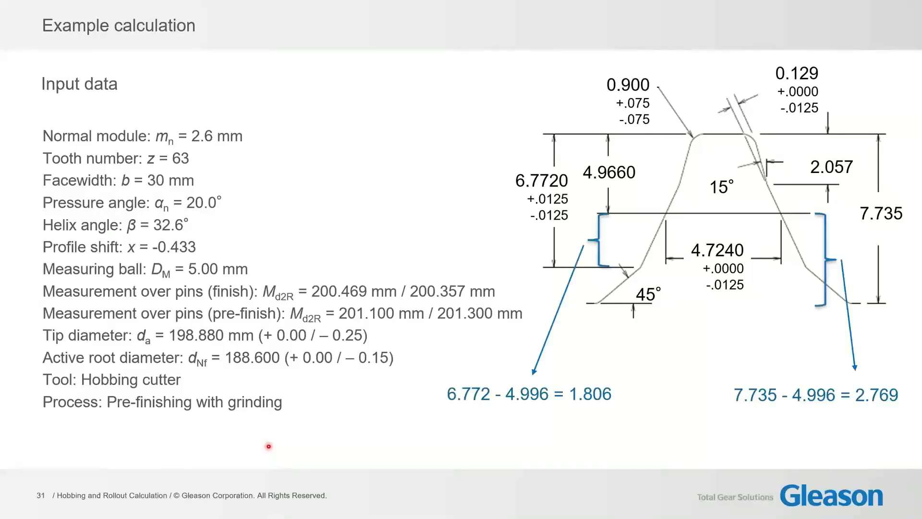
pyautogui.press('Right')
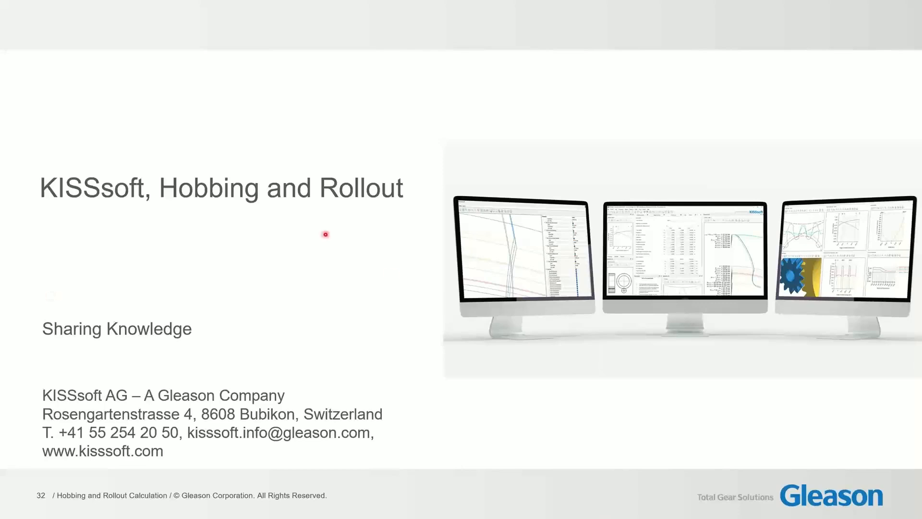
pyautogui.press('Left')
pyautogui.press('Left')
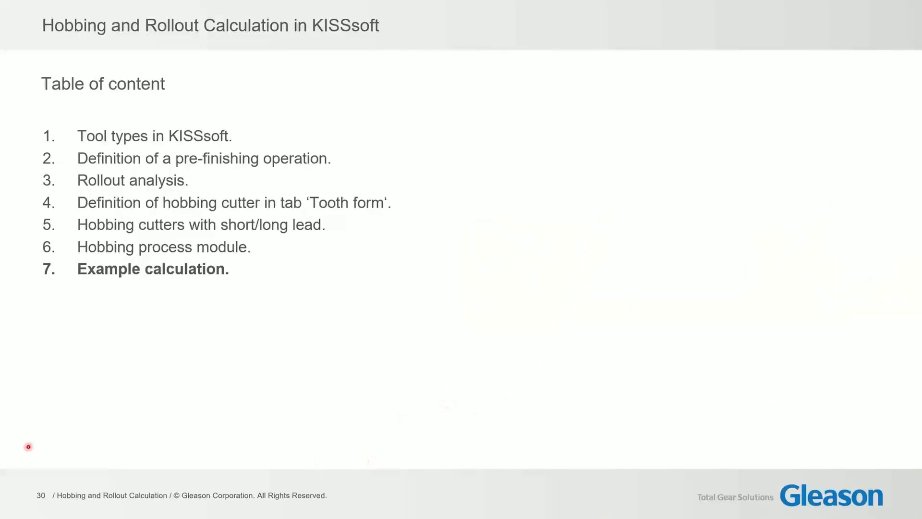
# Switch back to KISSsoft, open the Rollout 2D geometry graphic again, and enlarge and reposition its window beside the inputs.
pyautogui.hotkey('alt', 'Tab')
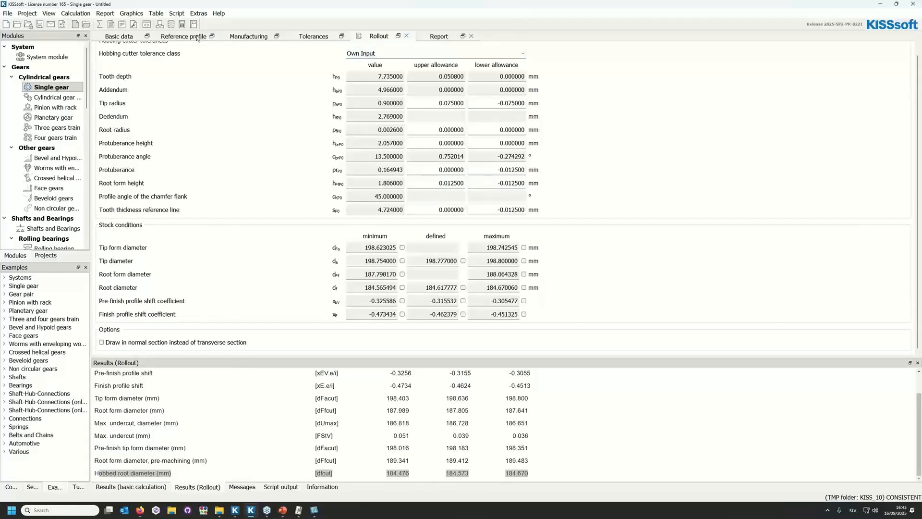
pyautogui.click(131, 14)
pyautogui.moveTo(154, 44)
pyautogui.click(303, 144)
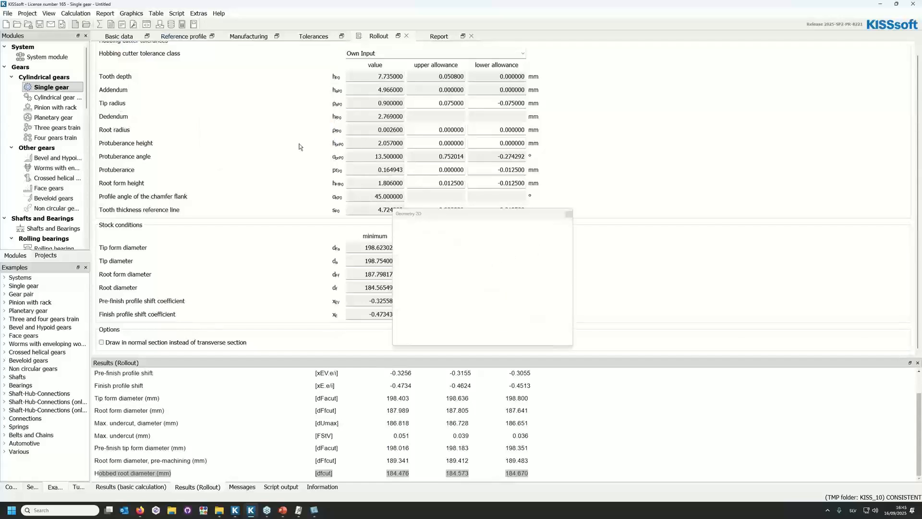
pyautogui.moveTo(571, 346); pyautogui.dragTo(715, 501)
pyautogui.moveTo(575, 209); pyautogui.dragTo(576, 59)
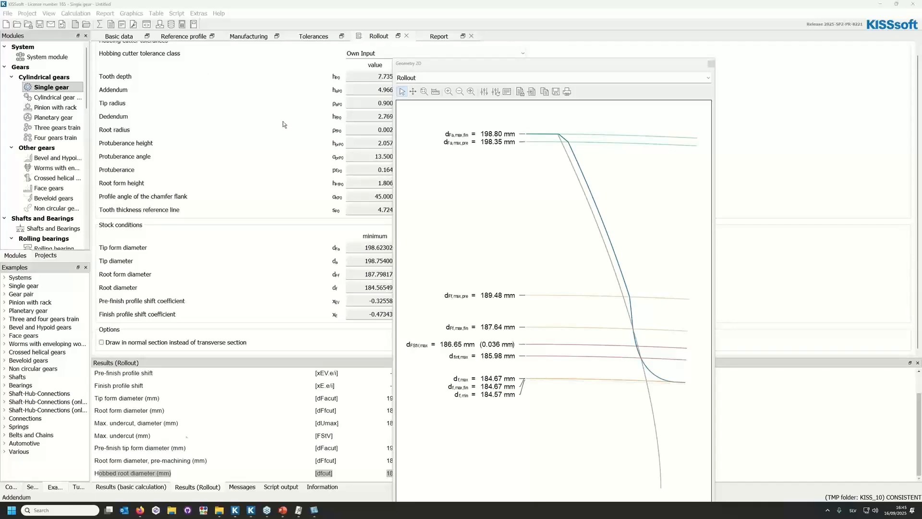
pyautogui.moveTo(284, 508)
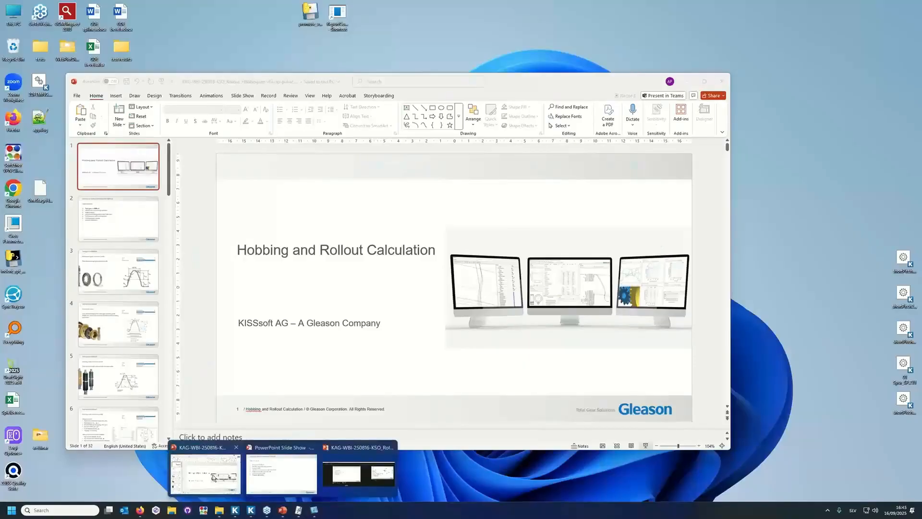
pyautogui.click(213, 476)
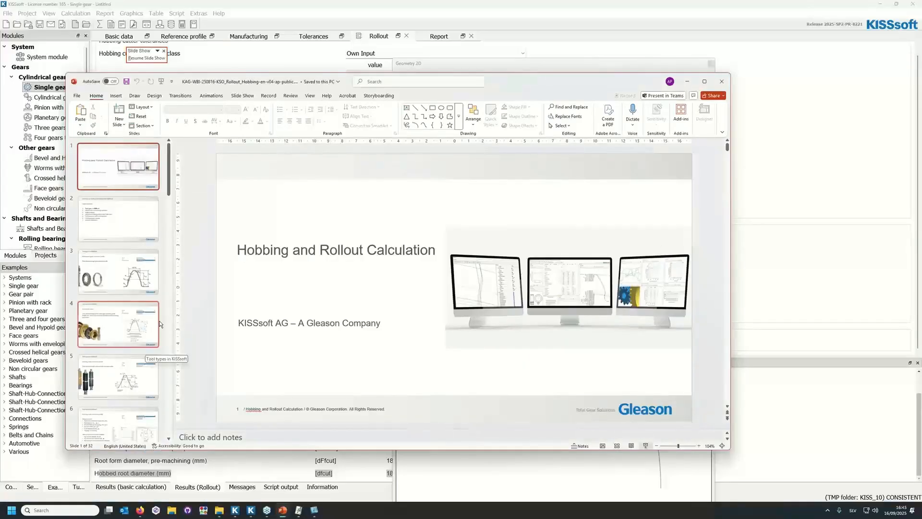
pyautogui.moveTo(283, 515)
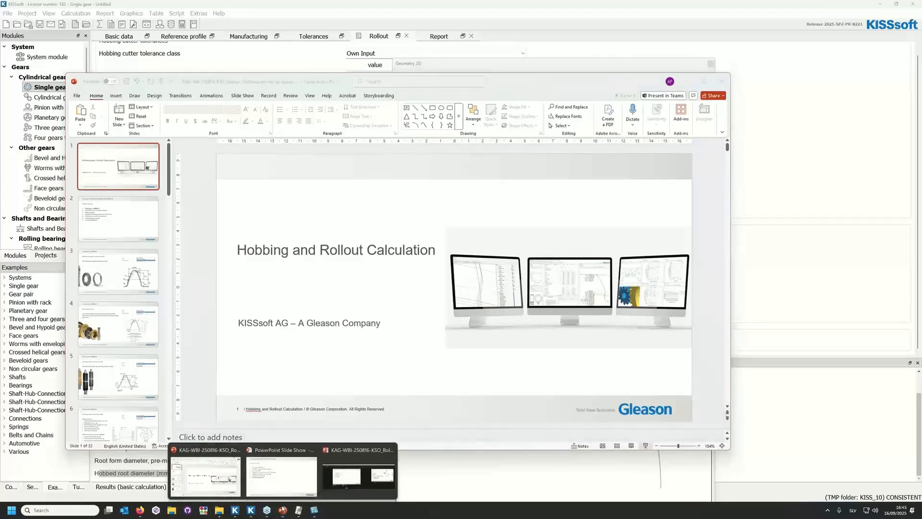
pyautogui.click(281, 467)
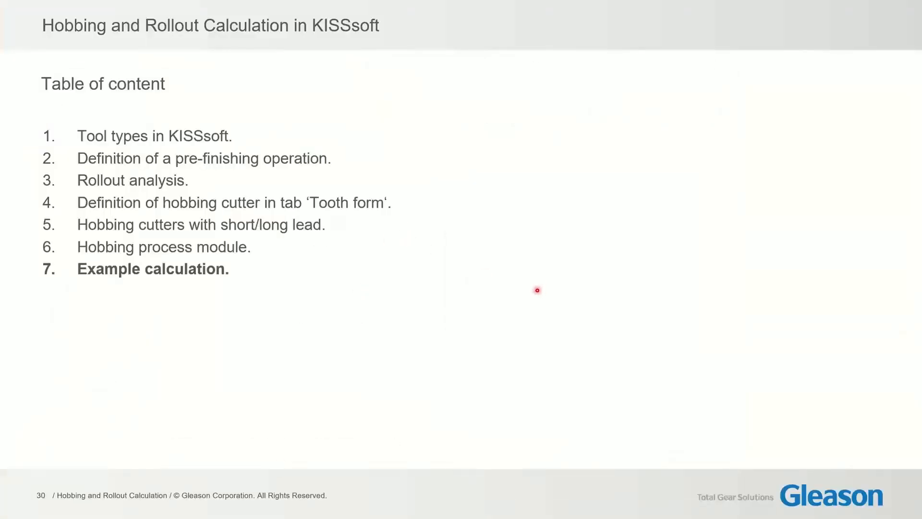
pyautogui.scroll(4, 459, 308)
pyautogui.scroll(8, 455, 325)
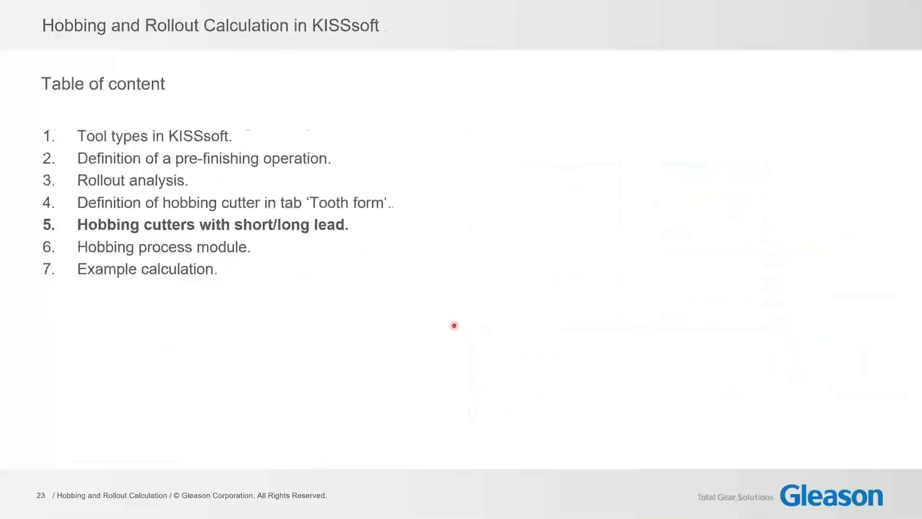
pyautogui.scroll(2, 454, 325)
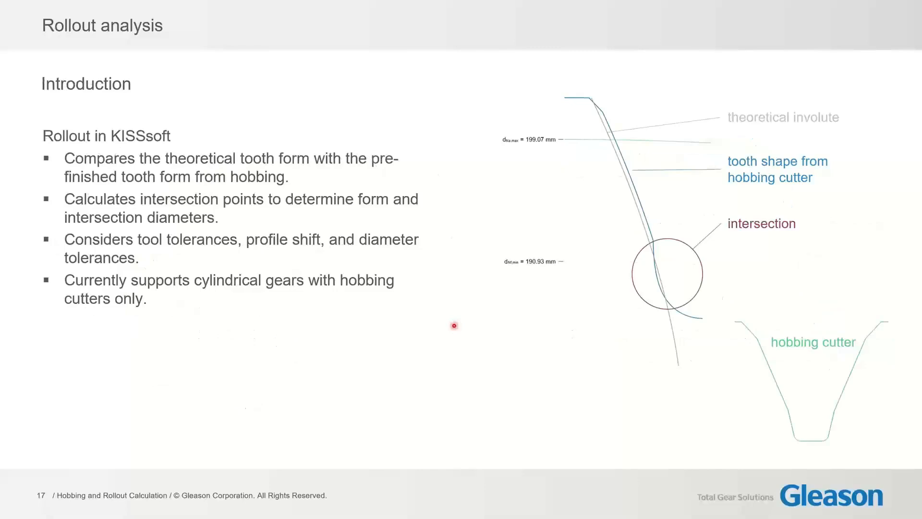